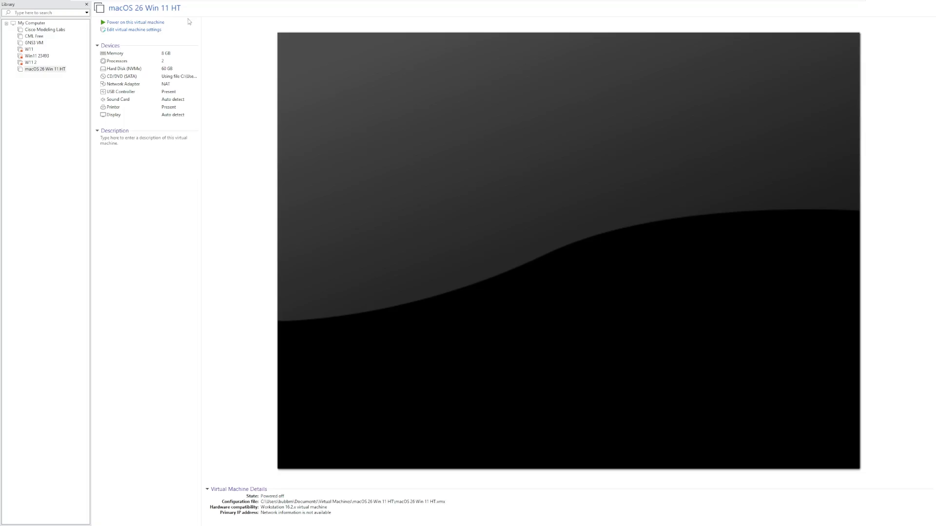
Step: Power on the VM, boot from the install disc, and install Windows onto the 60 GB unallocated Drive 0
{"action": "left_click", "coordinate": [181, 22]}
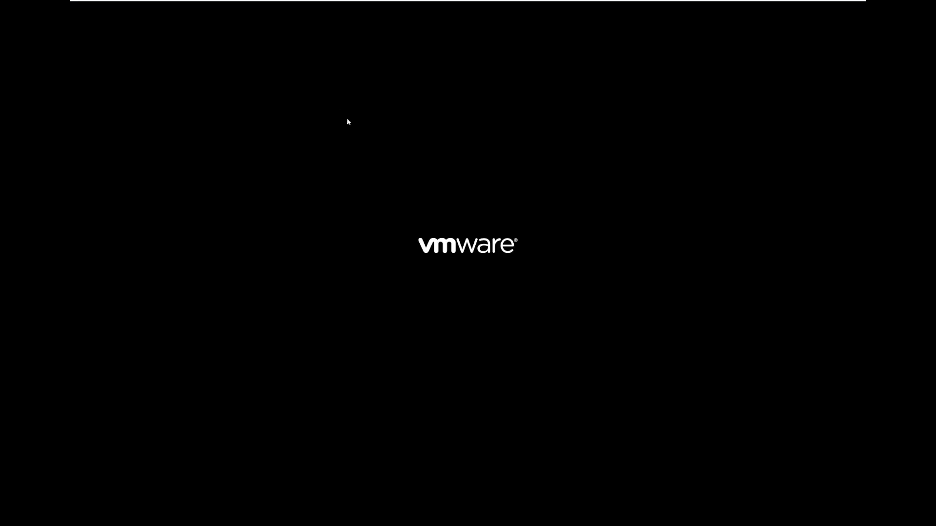
{"action": "left_click", "coordinate": [351, 207]}
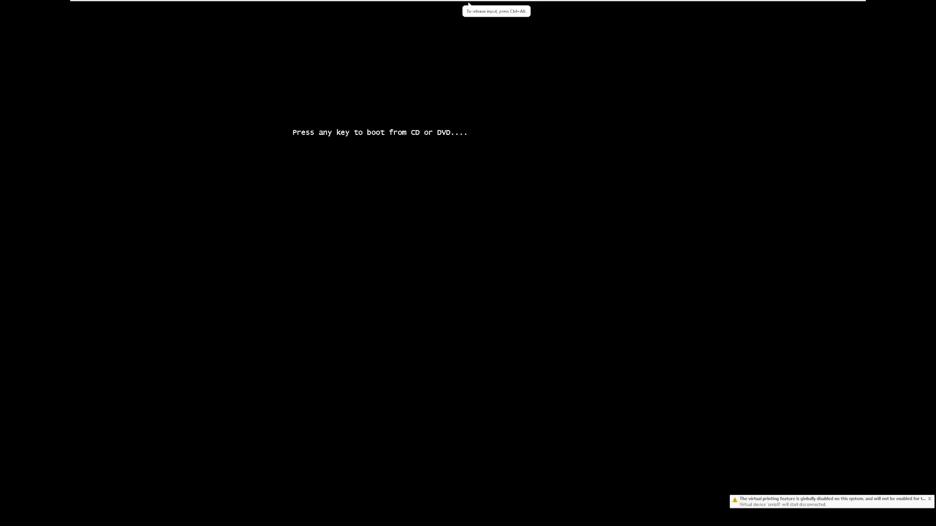
{"action": "key", "text": "Return"}
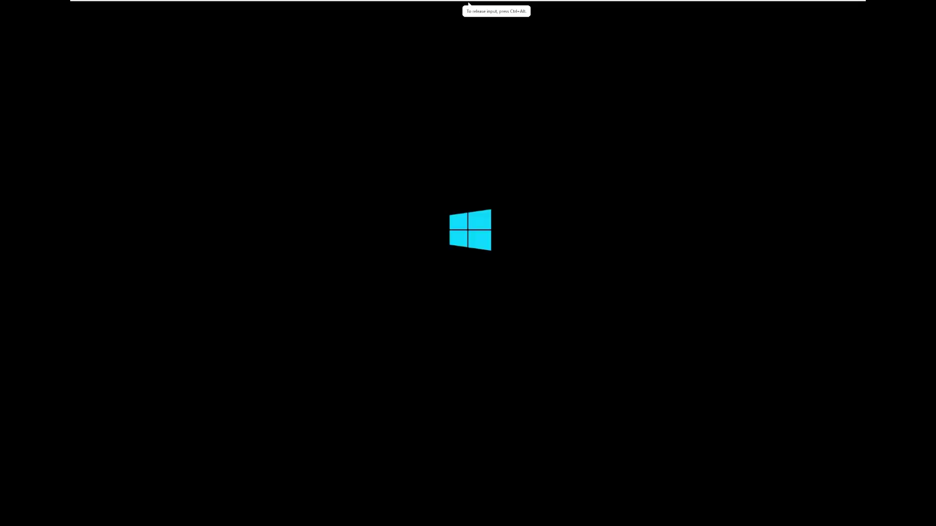
{"action": "key", "text": "ctrl+alt"}
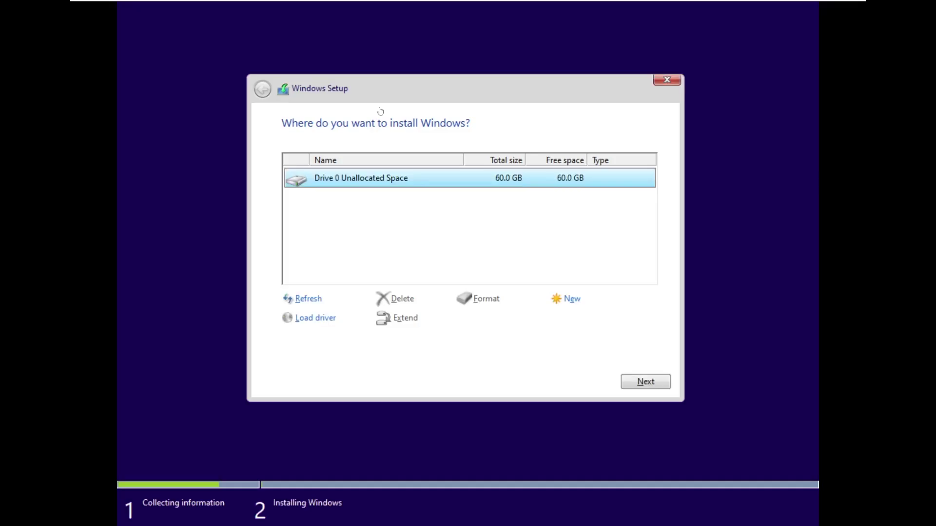
{"action": "left_click", "coordinate": [481, 256]}
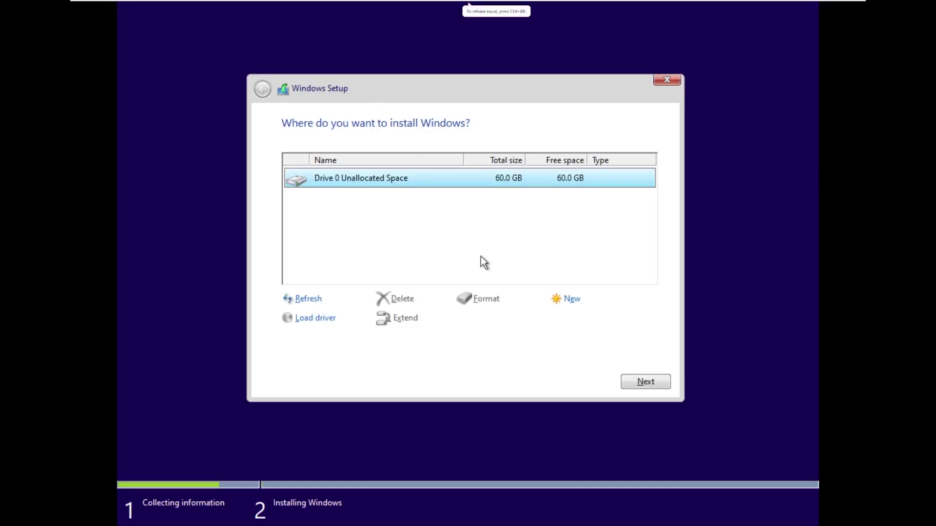
{"action": "left_click", "coordinate": [628, 380]}
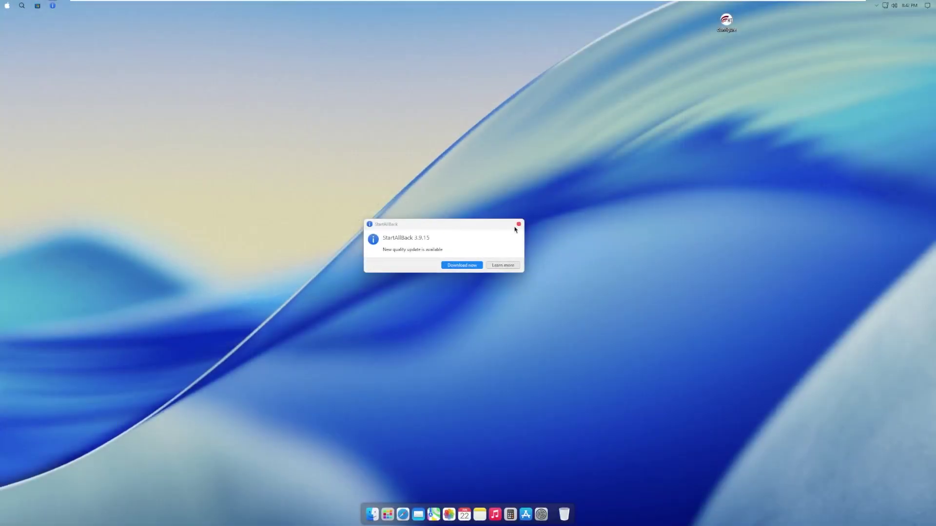
Step: Dismiss the desktop dialog, close Control Panel, and bring up the Settings app
{"action": "left_click", "coordinate": [517, 223]}
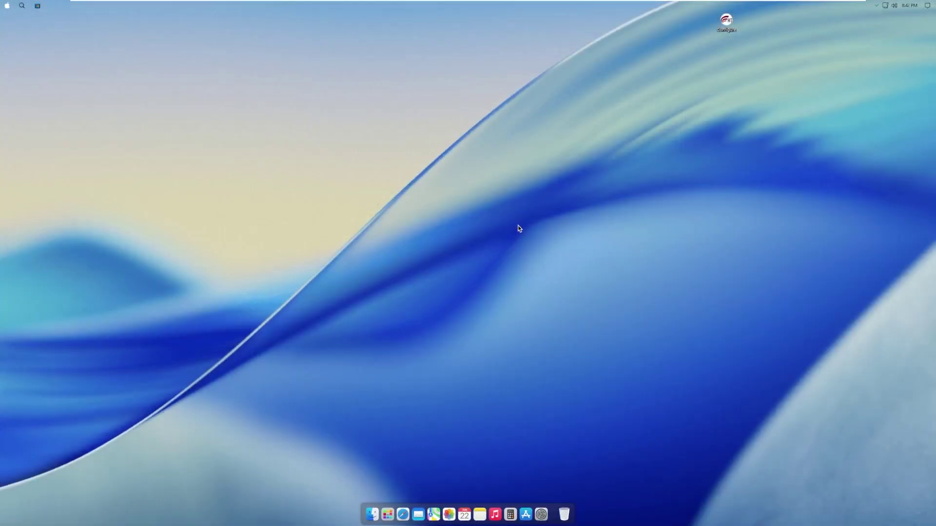
{"action": "left_click", "coordinate": [541, 514]}
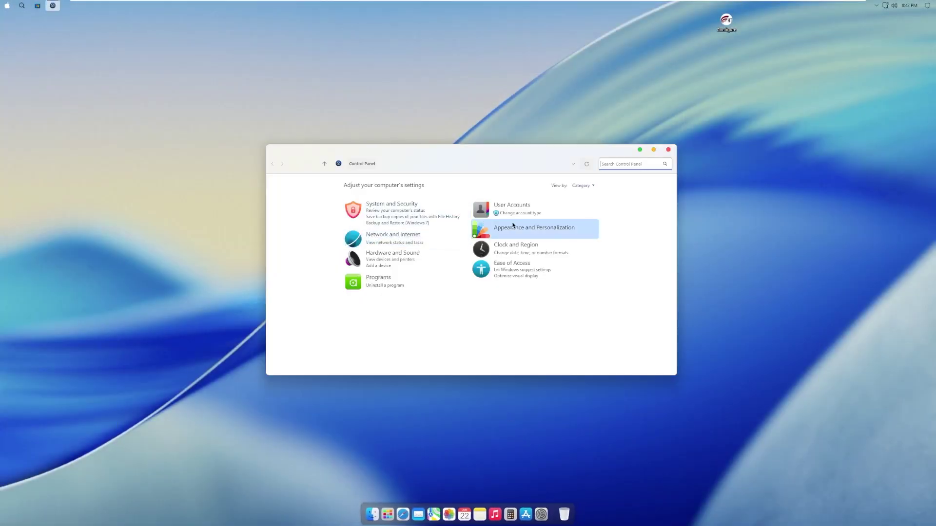
{"action": "left_click", "coordinate": [668, 150]}
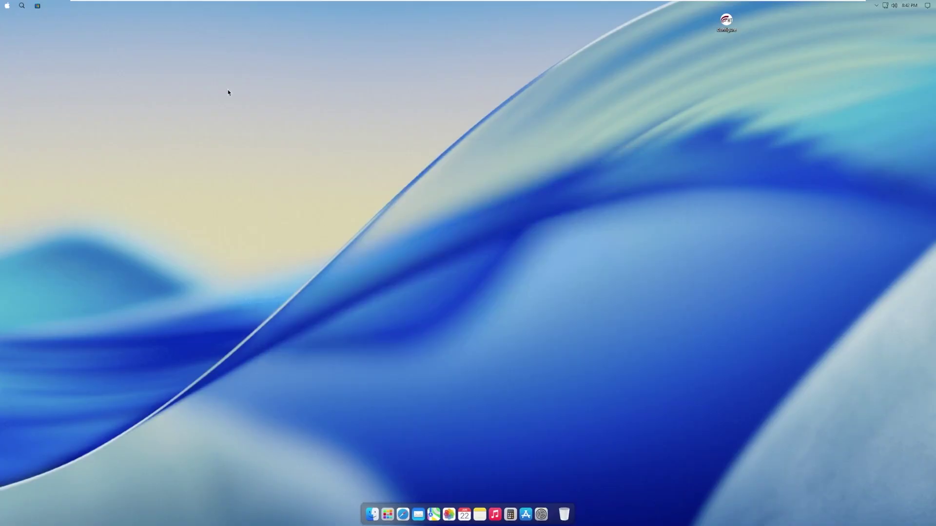
{"action": "key", "text": "super"}
{"action": "key", "text": "super"}
{"action": "key", "text": "super+i"}
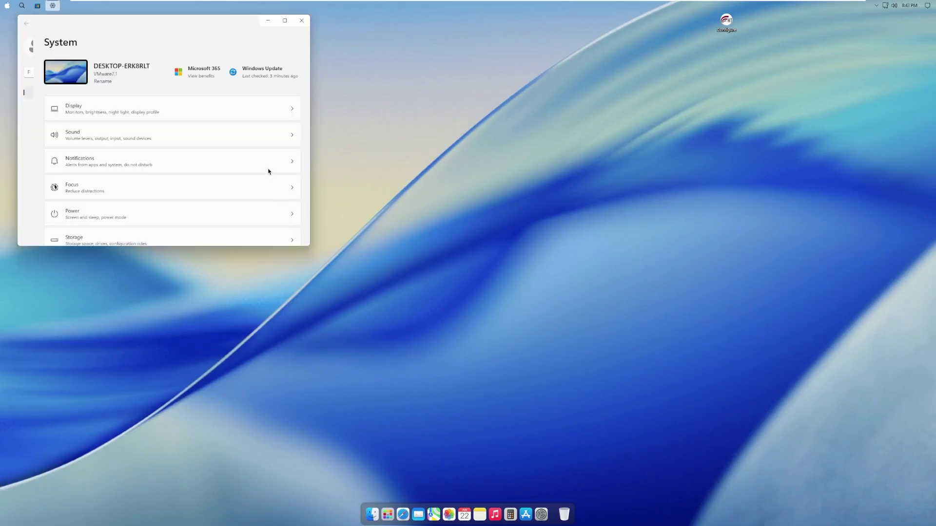
Step: Apply a 125% custom scaling in the Display settings
{"action": "left_click", "coordinate": [223, 108]}
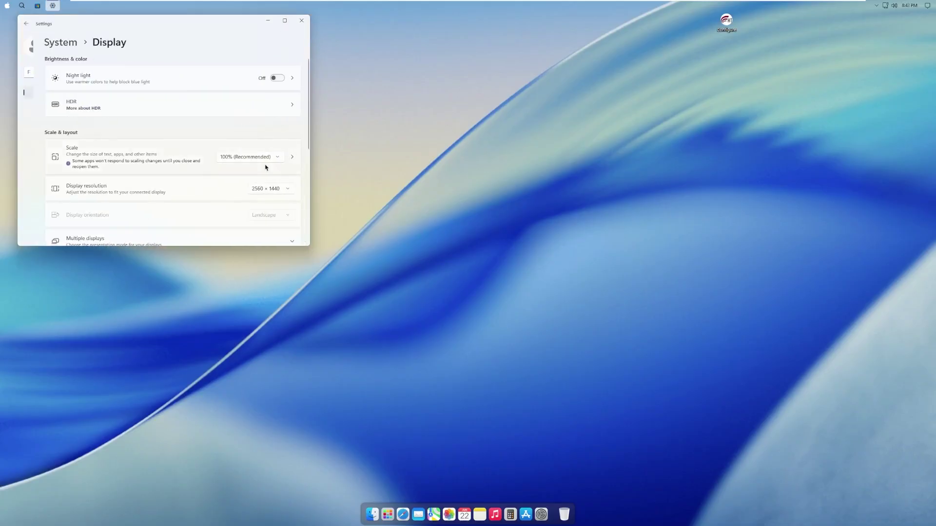
{"action": "left_click", "coordinate": [265, 167]}
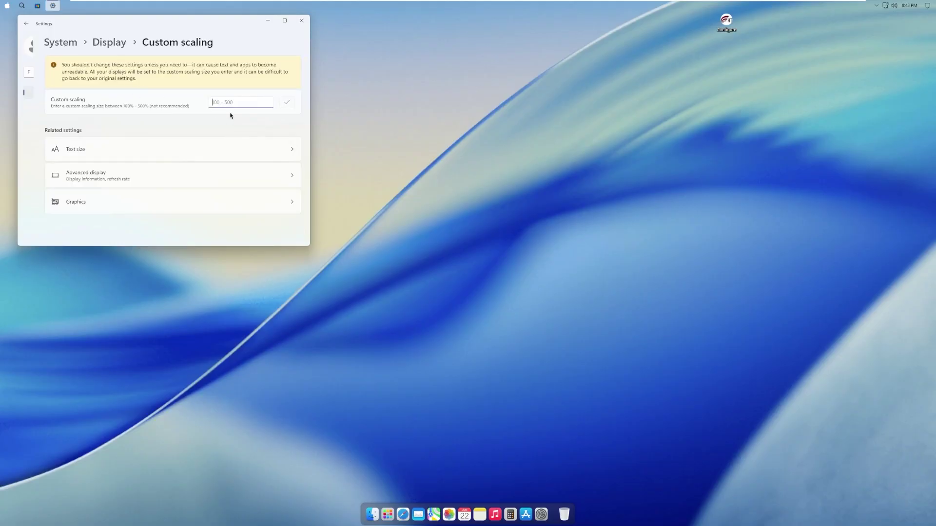
{"action": "type", "text": "125"}
{"action": "left_click", "coordinate": [287, 104]}
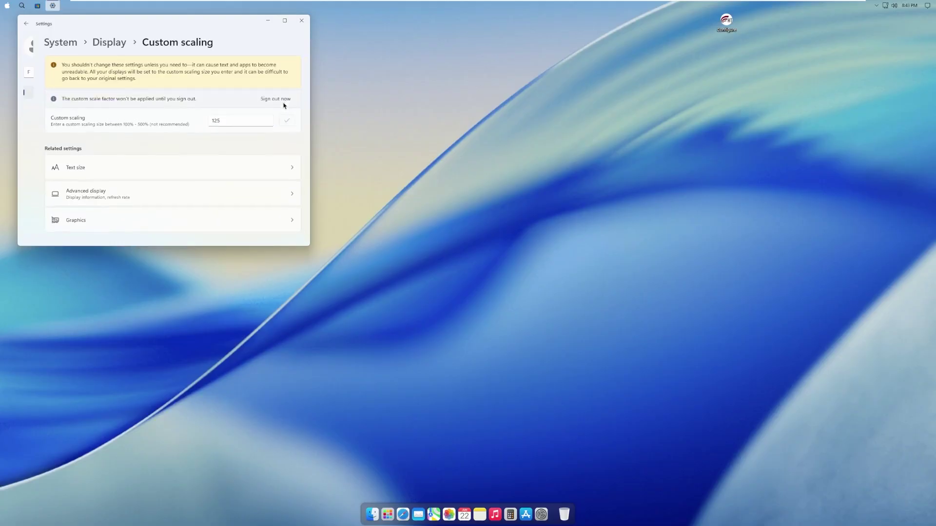
{"action": "left_click", "coordinate": [109, 43]}
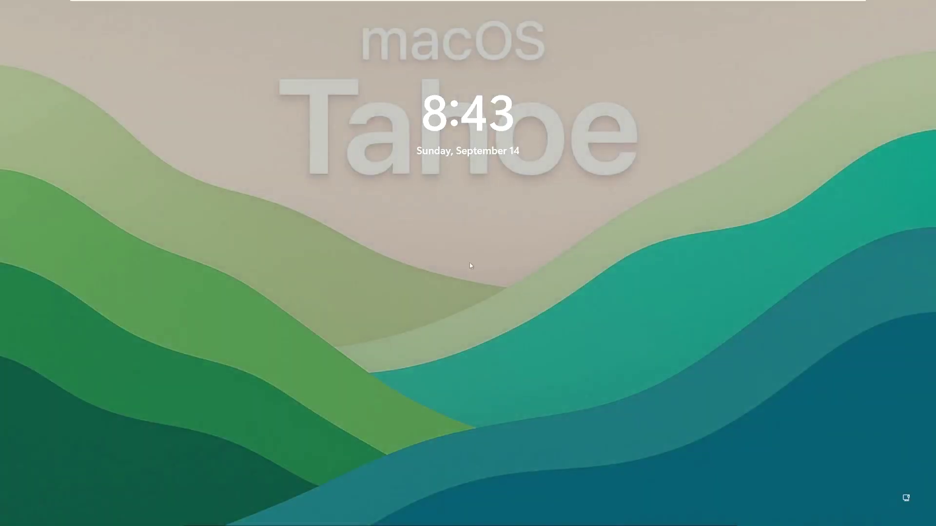
Step: Get past the lock screen and sign in to the Admin account
{"action": "left_click", "coordinate": [475, 261]}
{"action": "key", "text": "Return"}
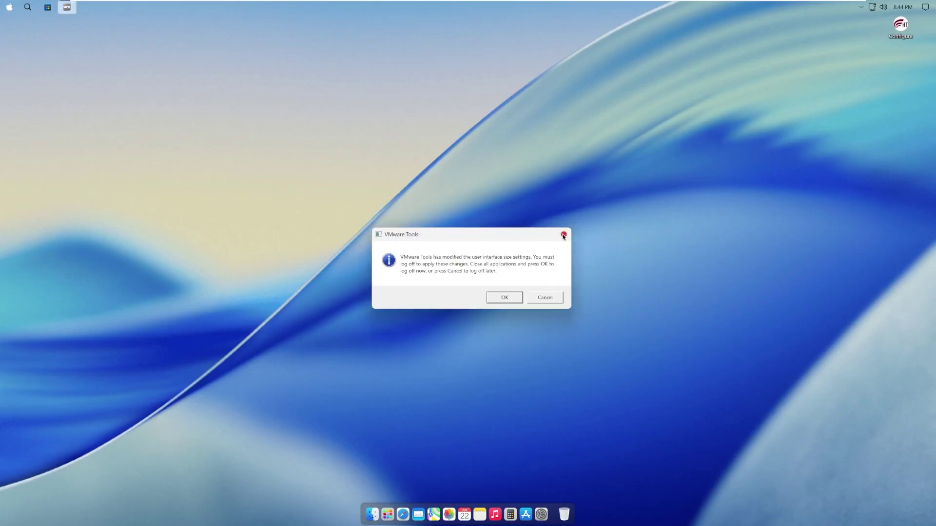
Step: Close the VMware Tools log-off notice, then open and close Notification Center
{"action": "left_click", "coordinate": [563, 234]}
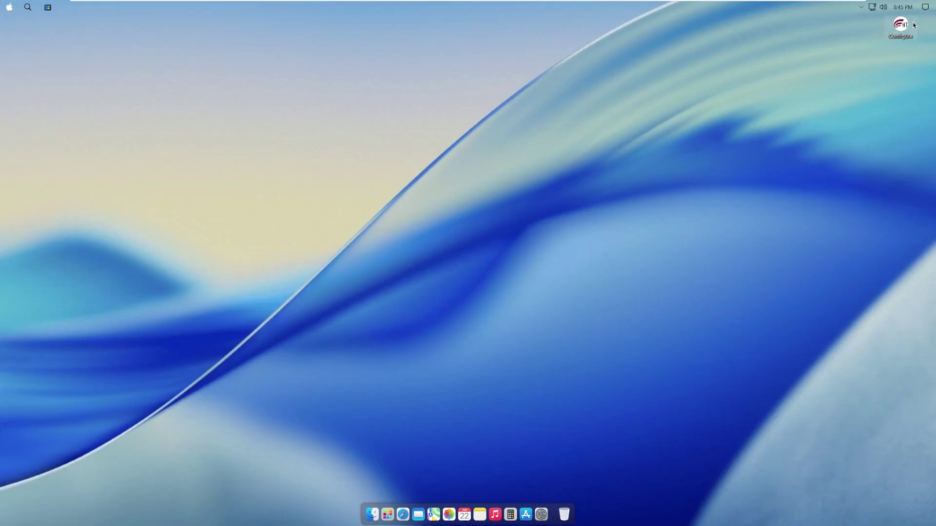
{"action": "key", "text": "super+n"}
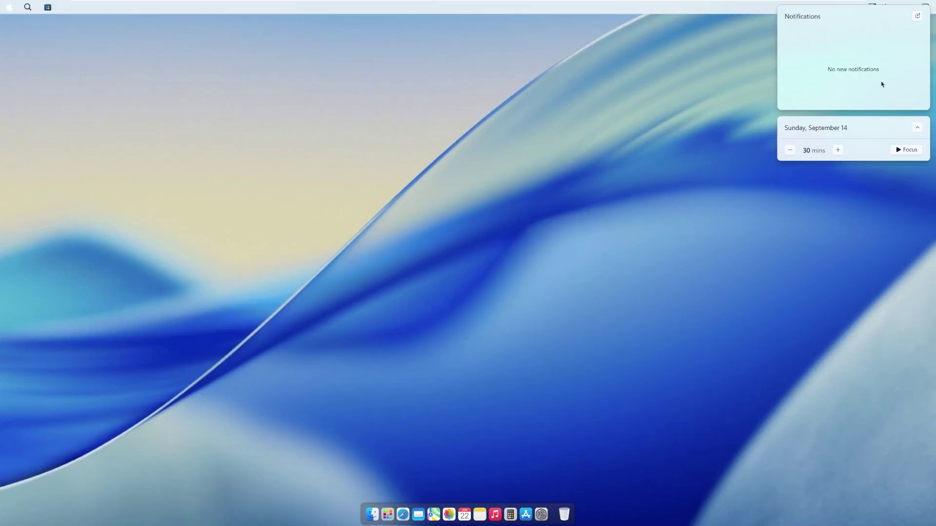
{"action": "left_click", "coordinate": [666, 44]}
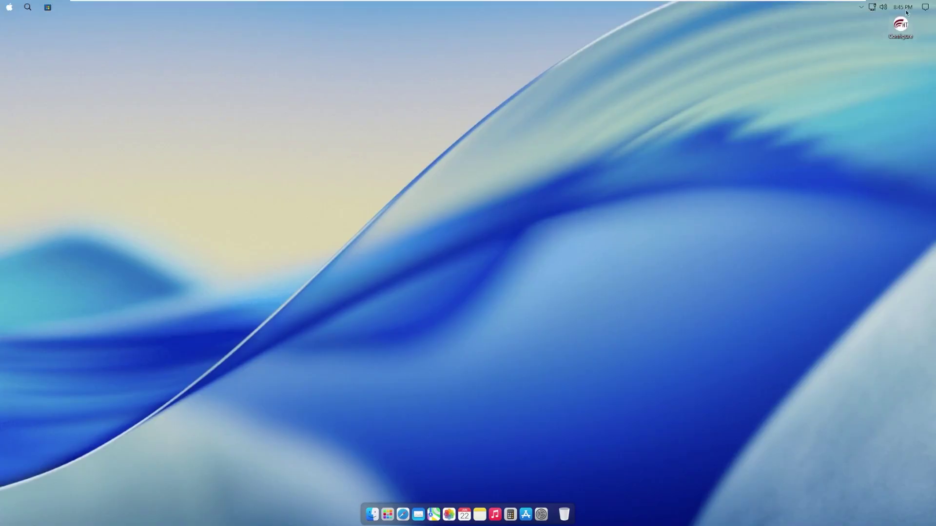
{"action": "key", "text": "super+n"}
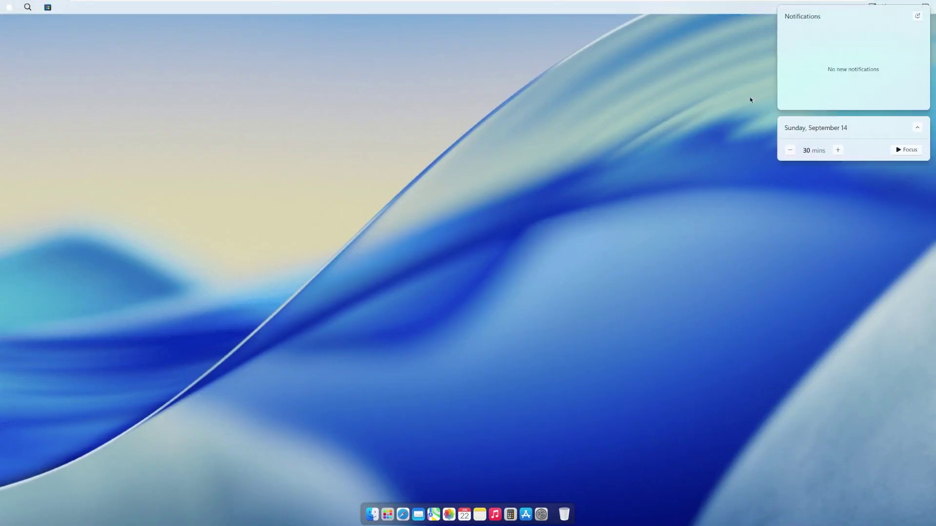
{"action": "key", "text": "super+n"}
{"action": "key", "text": "super+n"}
{"action": "key", "text": "super+n"}
Step: Toggle Quick Settings and the hidden tray icons overflow open and closed several times
{"action": "key", "text": "super+a"}
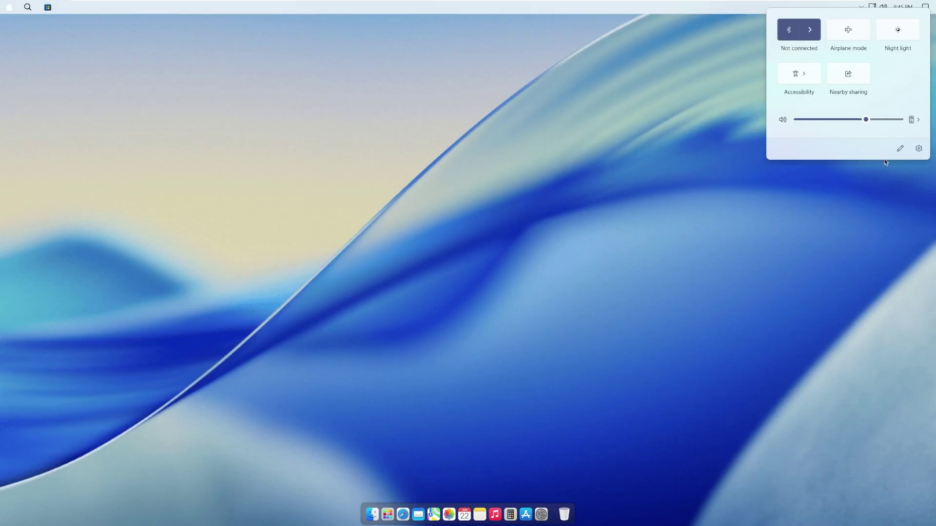
{"action": "key", "text": "super+a"}
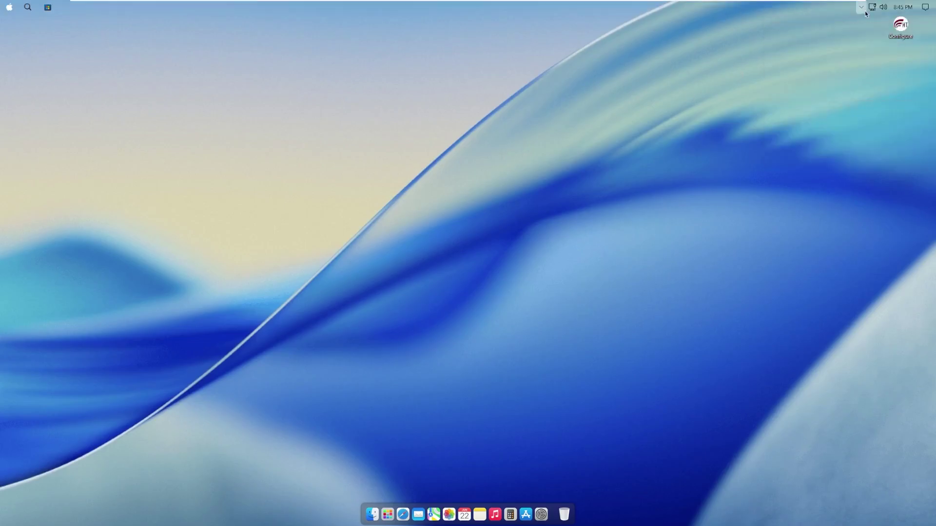
{"action": "left_click", "coordinate": [861, 7]}
{"action": "left_click", "coordinate": [872, 7]}
{"action": "left_click", "coordinate": [675, 44]}
{"action": "left_click", "coordinate": [860, 8]}
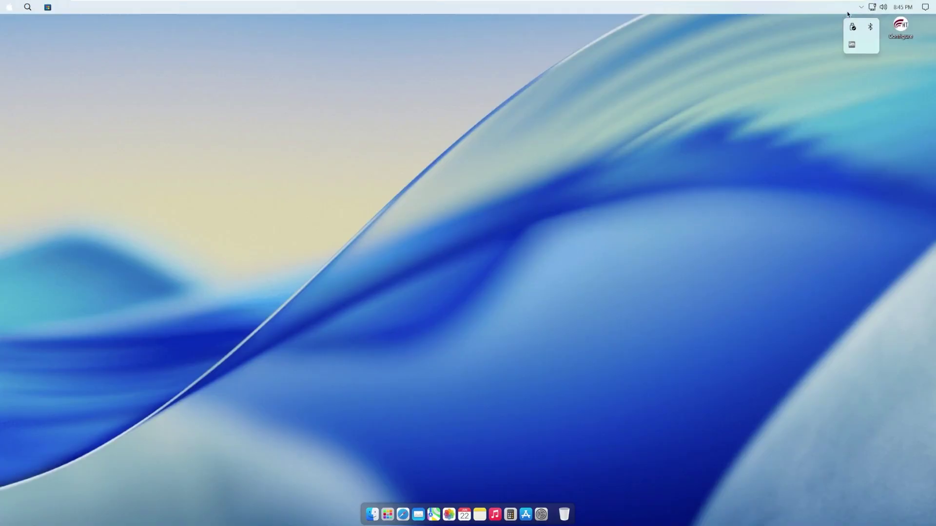
{"action": "left_click", "coordinate": [760, 41]}
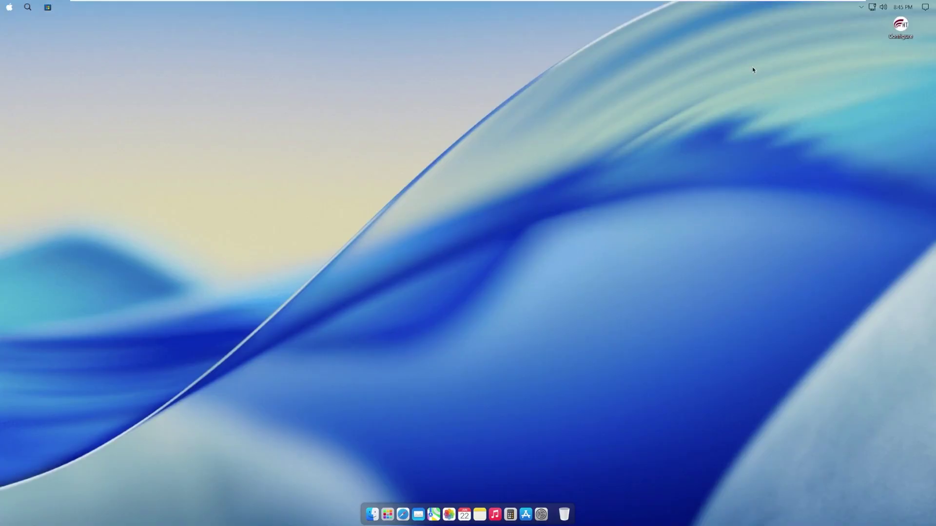
{"action": "left_click", "coordinate": [861, 7]}
{"action": "left_click", "coordinate": [785, 9]}
{"action": "left_click", "coordinate": [874, 10]}
{"action": "left_click", "coordinate": [313, 59]}
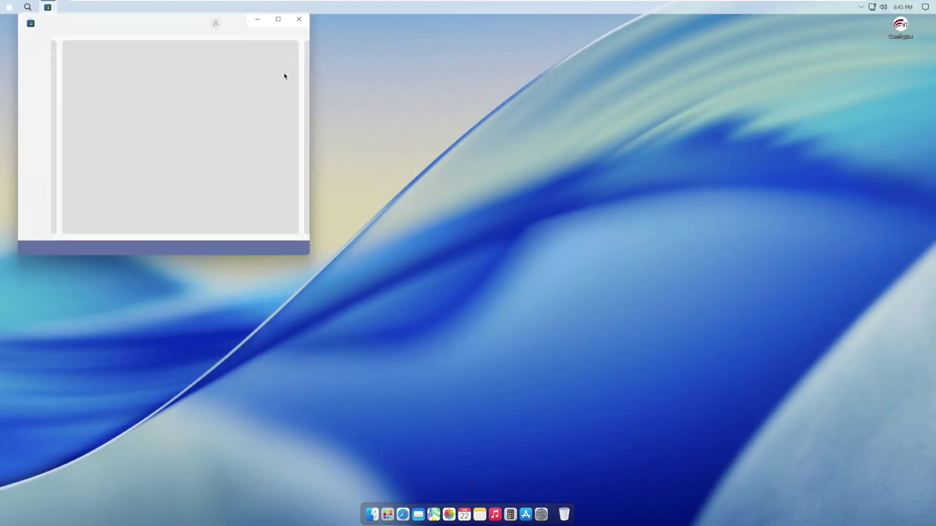
{"action": "double_click", "coordinate": [219, 14]}
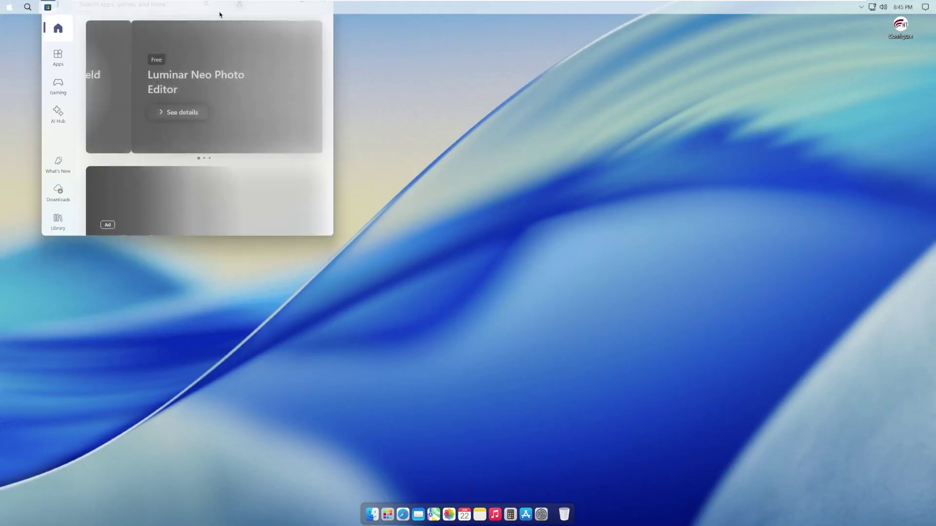
{"action": "left_click_drag", "start_coordinate": [219, 15], "coordinate": [259, 23]}
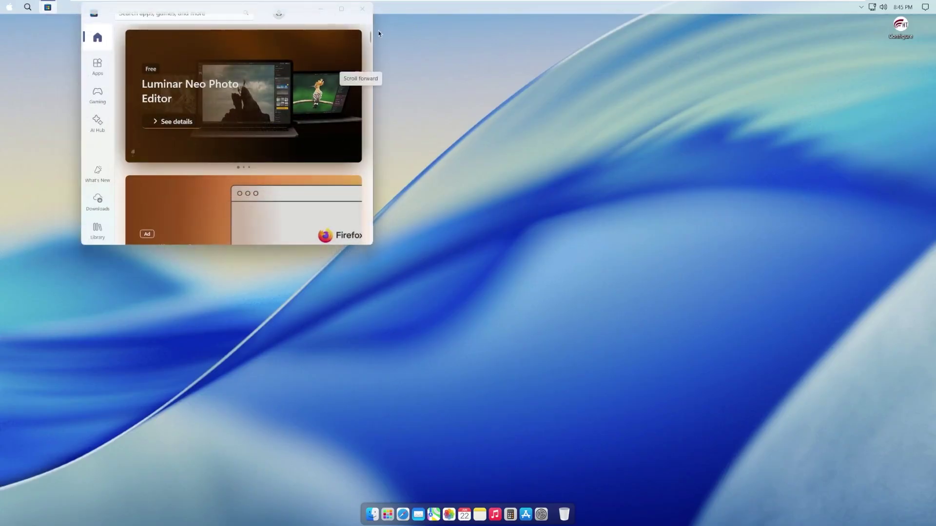
{"action": "mouse_move", "coordinate": [99, 20]}
{"action": "left_mouse_down"}
{"action": "mouse_move", "coordinate": [111, 74]}
{"action": "mouse_move", "coordinate": [110, 19]}
{"action": "left_mouse_up"}
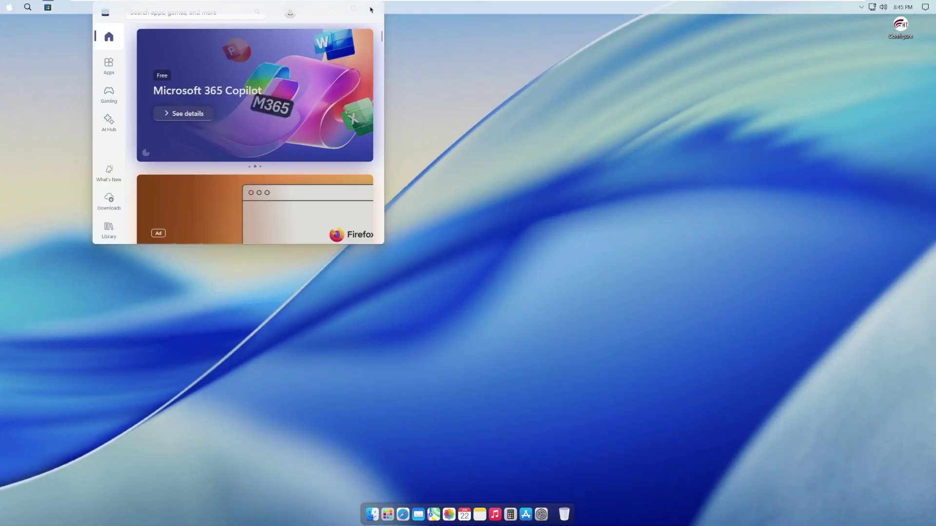
{"action": "left_click_drag", "start_coordinate": [377, 9], "coordinate": [475, 83]}
{"action": "left_click", "coordinate": [475, 83]}
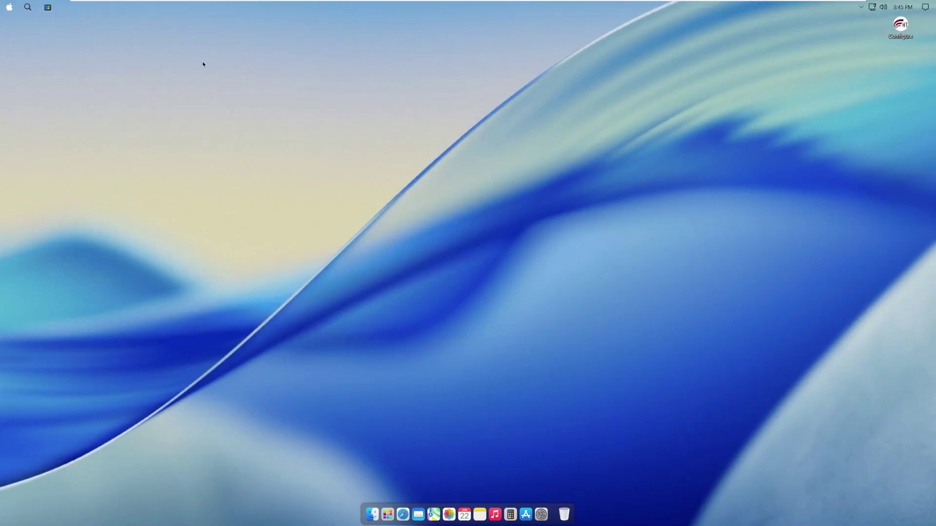
{"action": "left_click", "coordinate": [28, 7]}
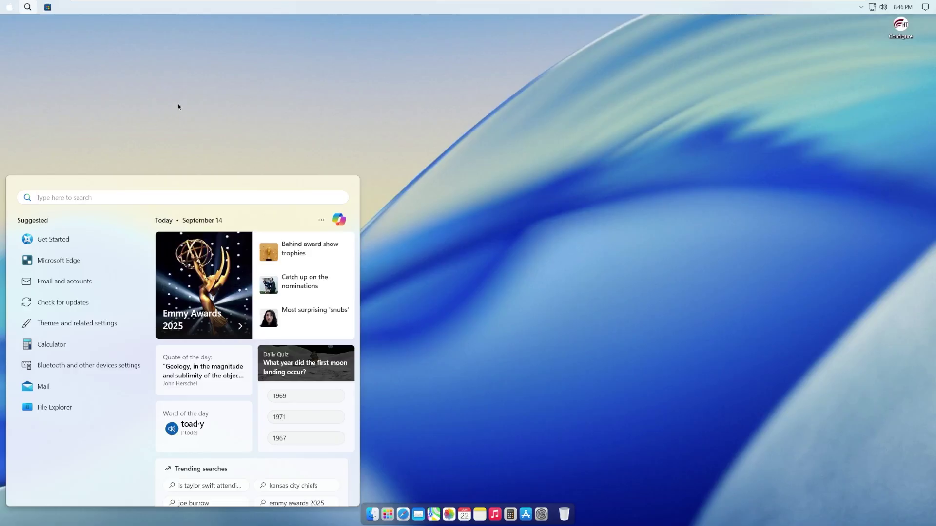
{"action": "left_click", "coordinate": [178, 107]}
{"action": "left_click", "coordinate": [10, 7]}
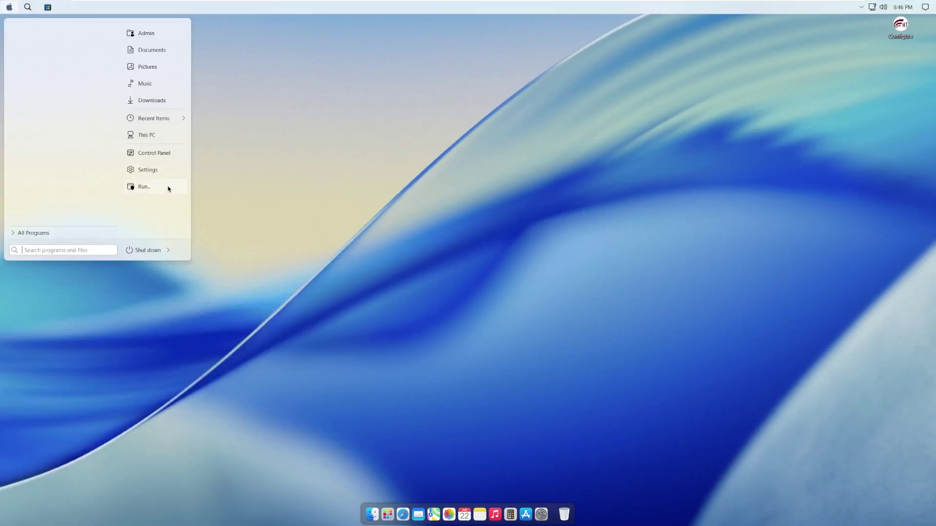
{"action": "left_click", "coordinate": [75, 233]}
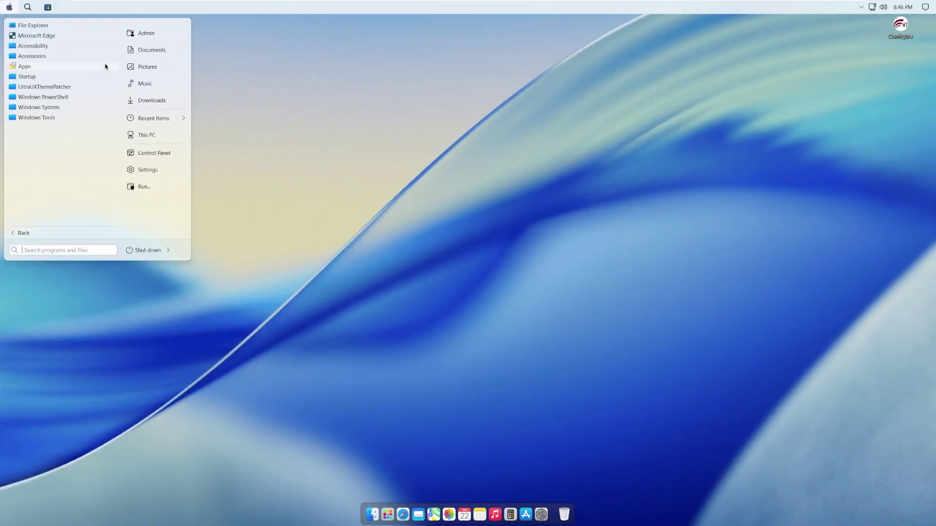
{"action": "left_click", "coordinate": [365, 233]}
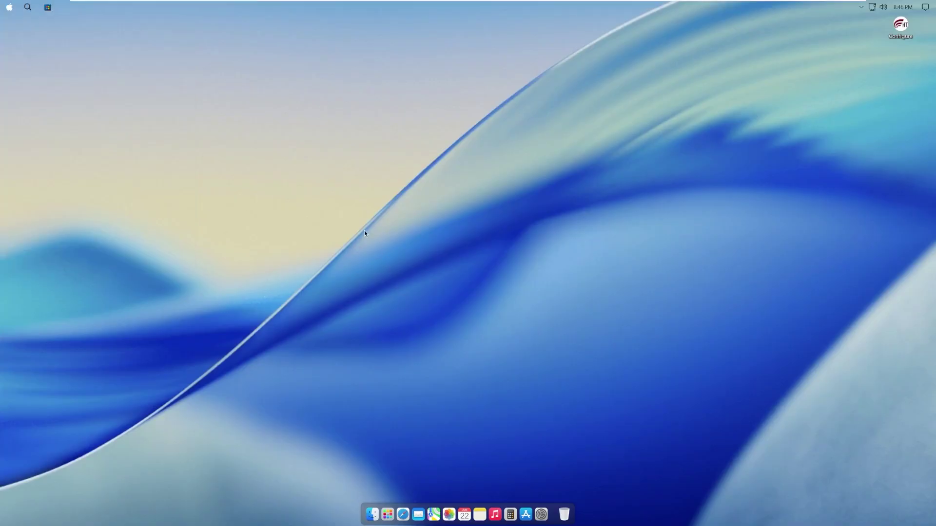
{"action": "left_click", "coordinate": [565, 504]}
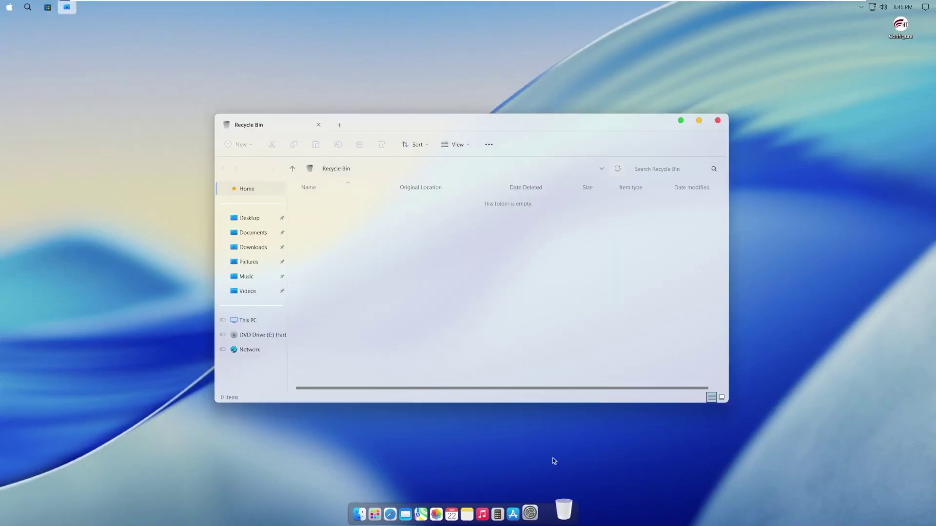
{"action": "left_click", "coordinate": [717, 121]}
{"action": "left_click", "coordinate": [541, 514]}
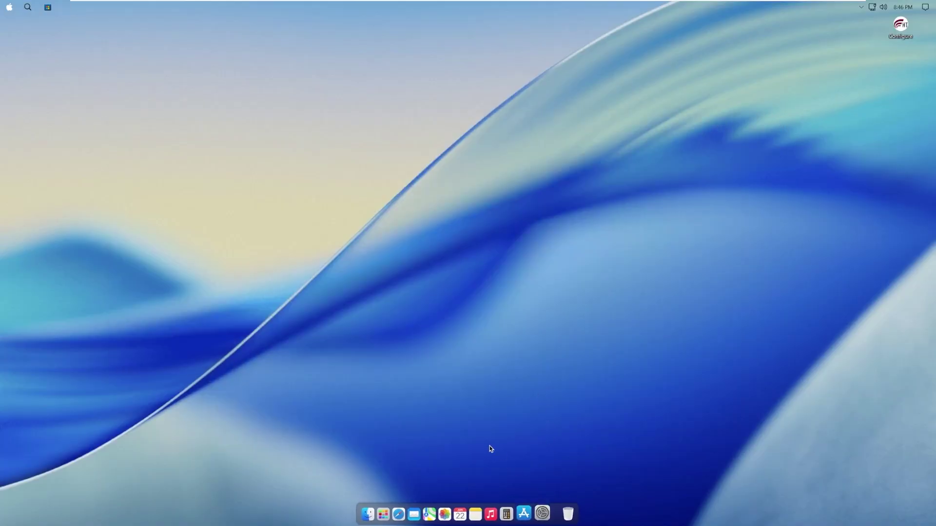
{"action": "left_click_drag", "start_coordinate": [385, 117], "coordinate": [392, 113]}
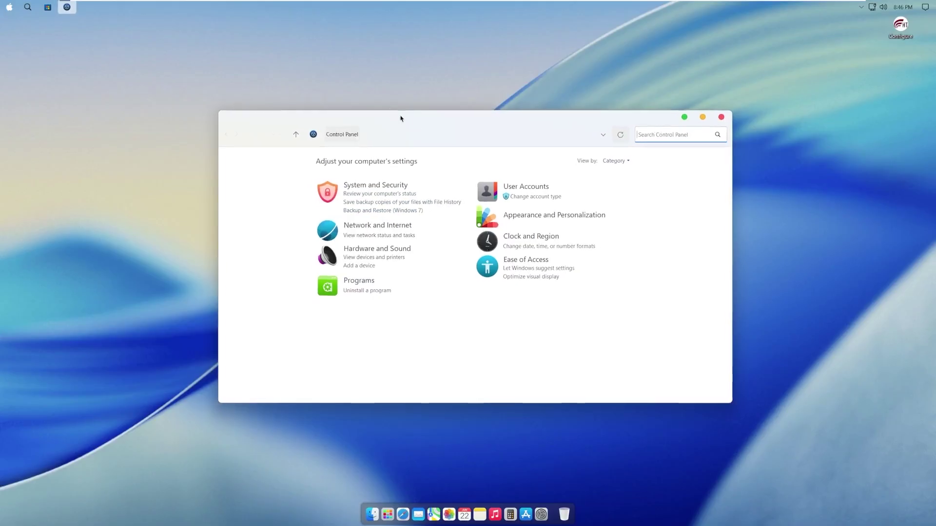
{"action": "left_click", "coordinate": [725, 117]}
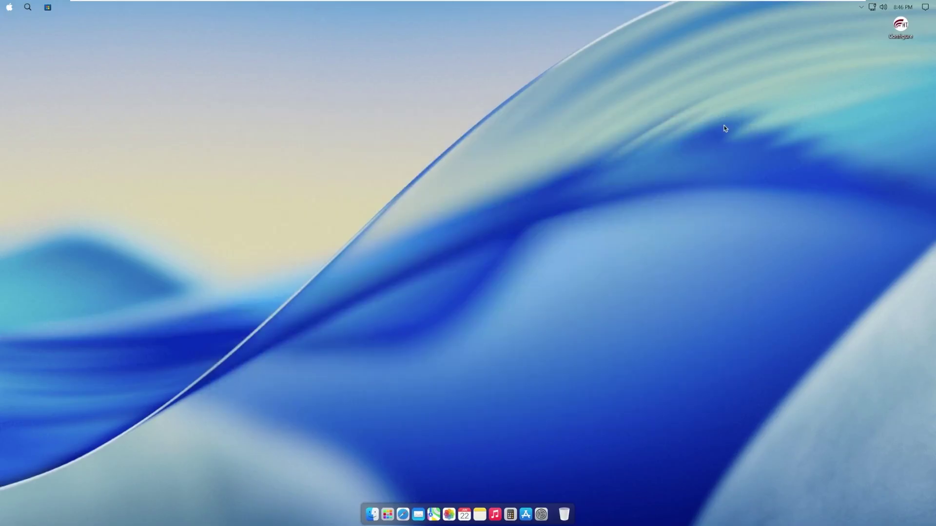
{"action": "left_click", "coordinate": [526, 511]}
{"action": "left_click", "coordinate": [473, 77]}
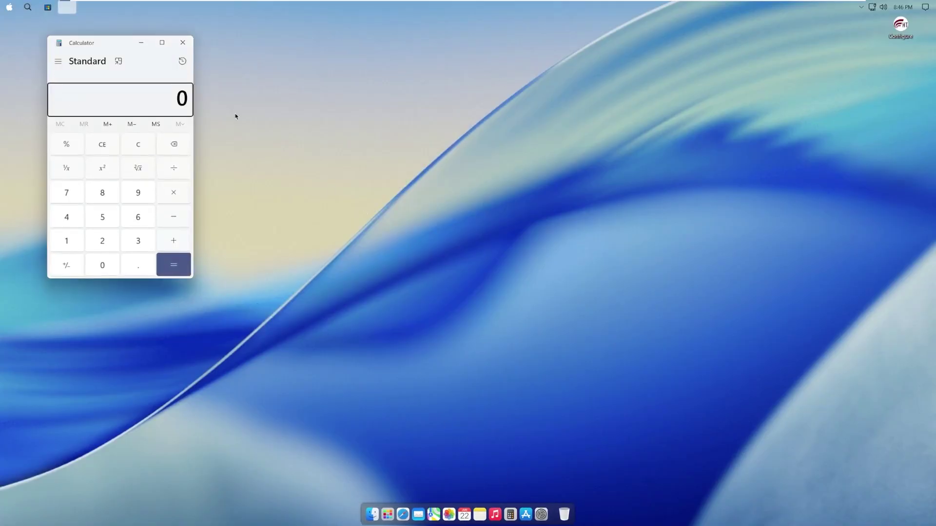
{"action": "left_click", "coordinate": [184, 42]}
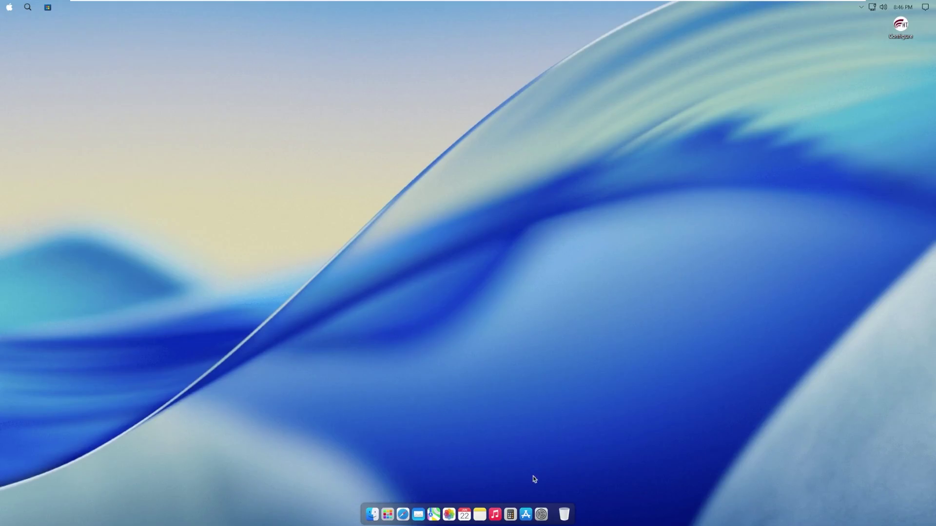
{"action": "left_click", "coordinate": [495, 507]}
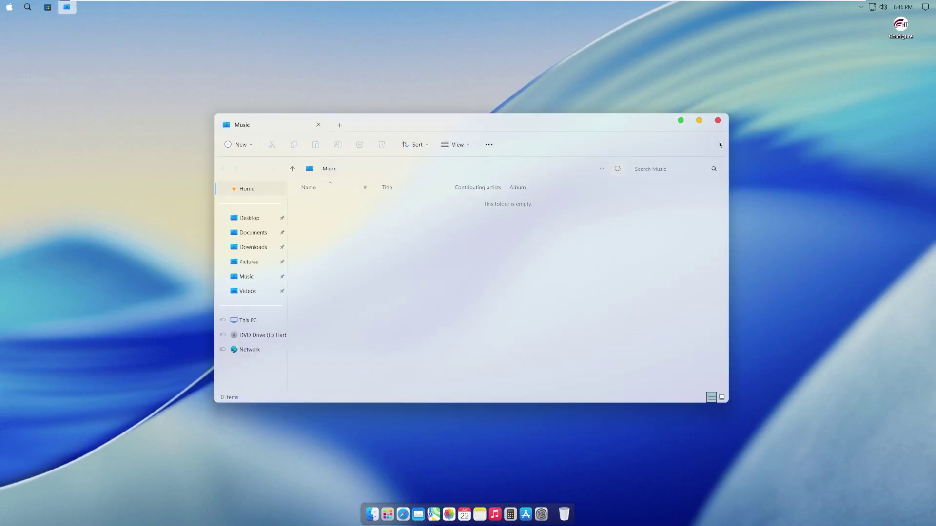
{"action": "left_click", "coordinate": [718, 120]}
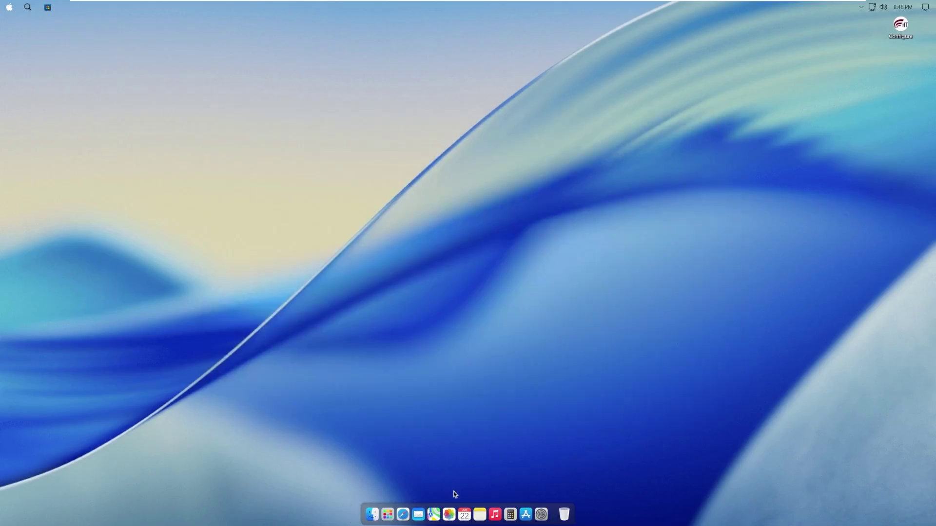
{"action": "left_click", "coordinate": [463, 512]}
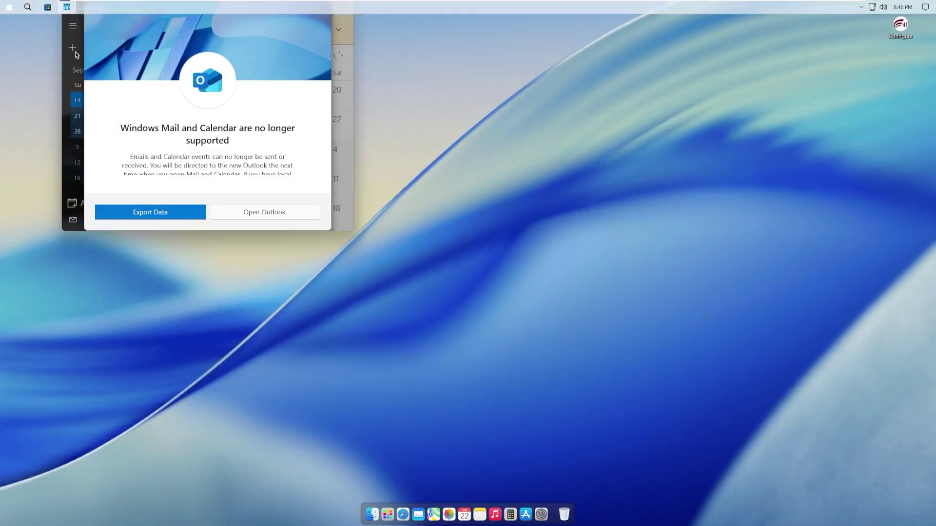
{"action": "left_click", "coordinate": [448, 511]}
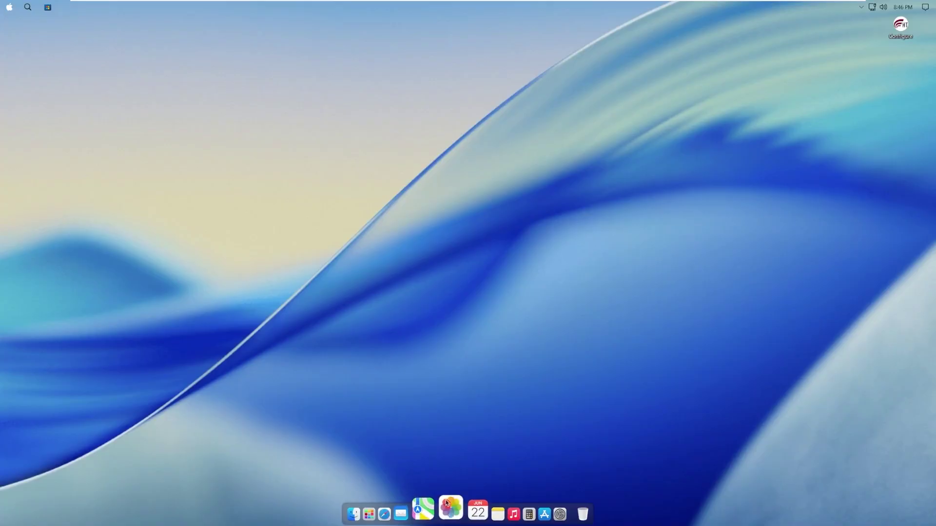
{"action": "left_click", "coordinate": [717, 120]}
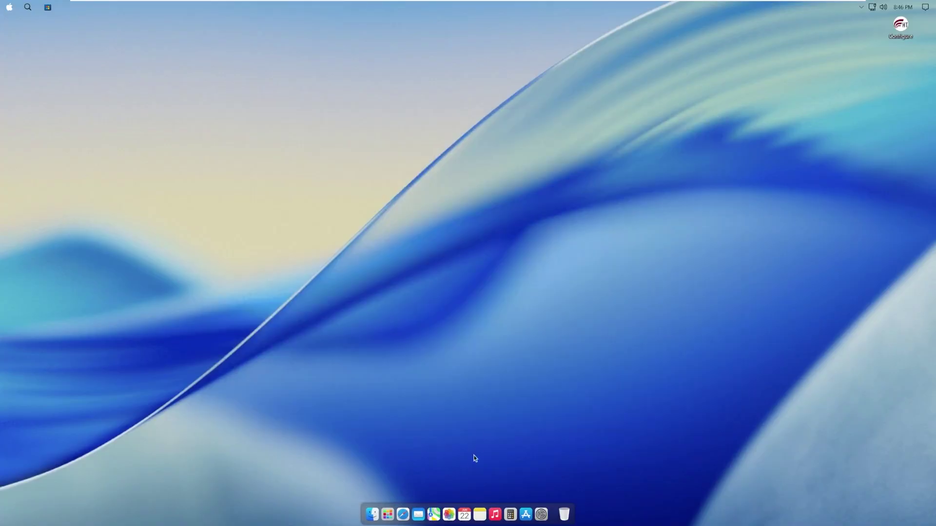
Step: Launch Chrome, shift its window right, view the About Chrome version page, then close it
{"action": "left_click", "coordinate": [403, 507]}
{"action": "left_click_drag", "start_coordinate": [177, 22], "coordinate": [234, 24]}
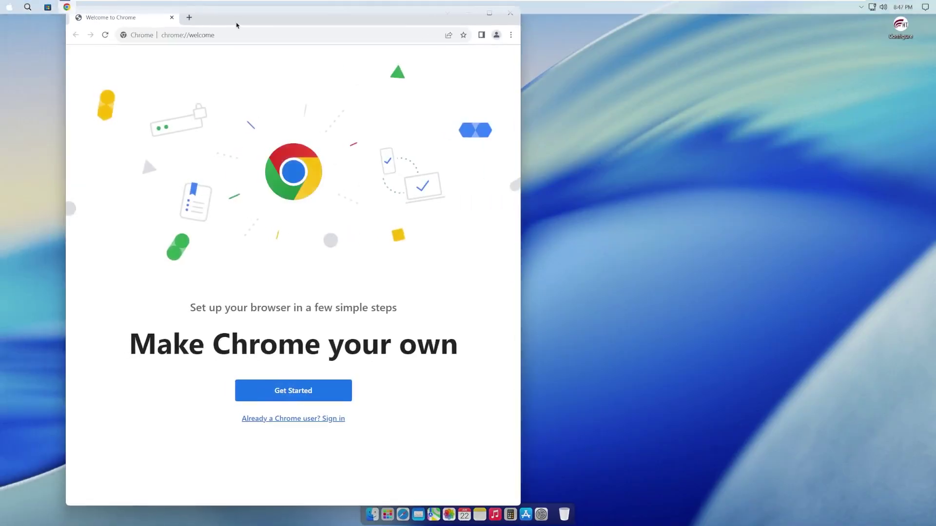
{"action": "left_click", "coordinate": [511, 34]}
{"action": "left_click", "coordinate": [471, 218]}
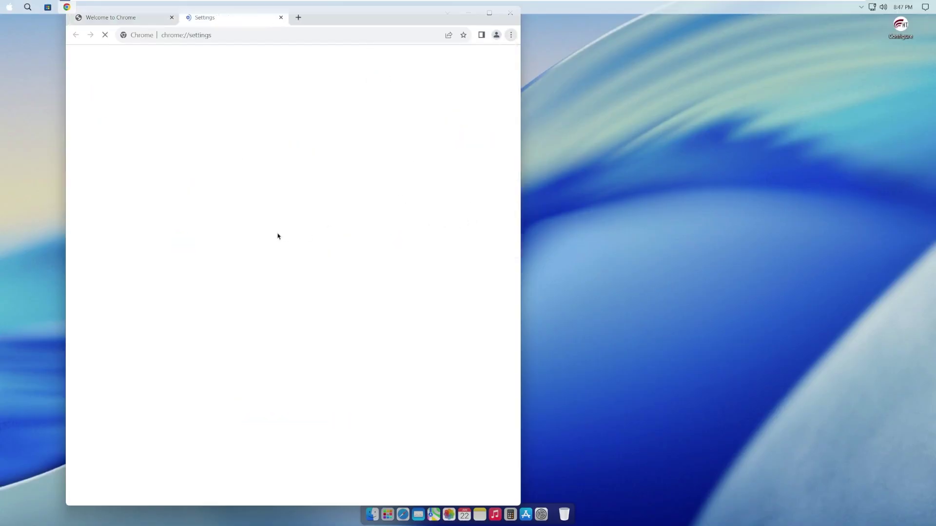
{"action": "left_click", "coordinate": [139, 355]}
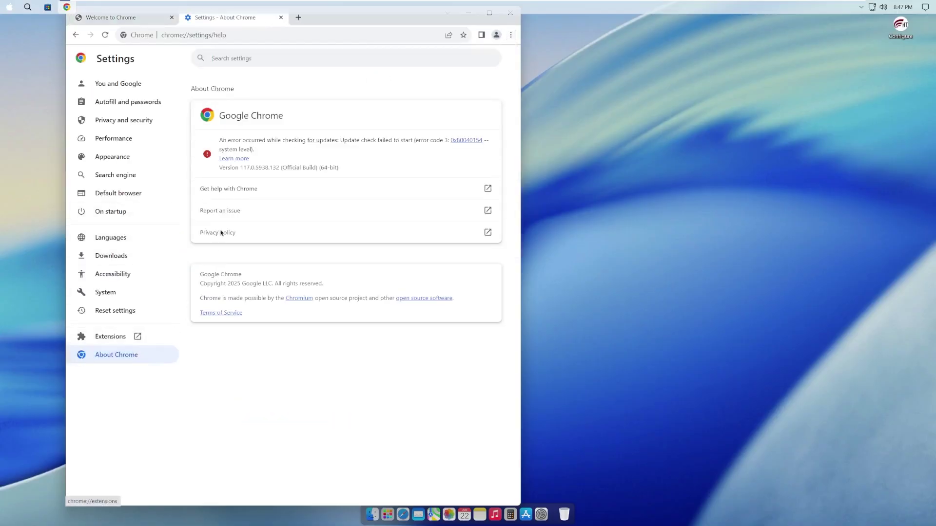
{"action": "left_click", "coordinate": [510, 13]}
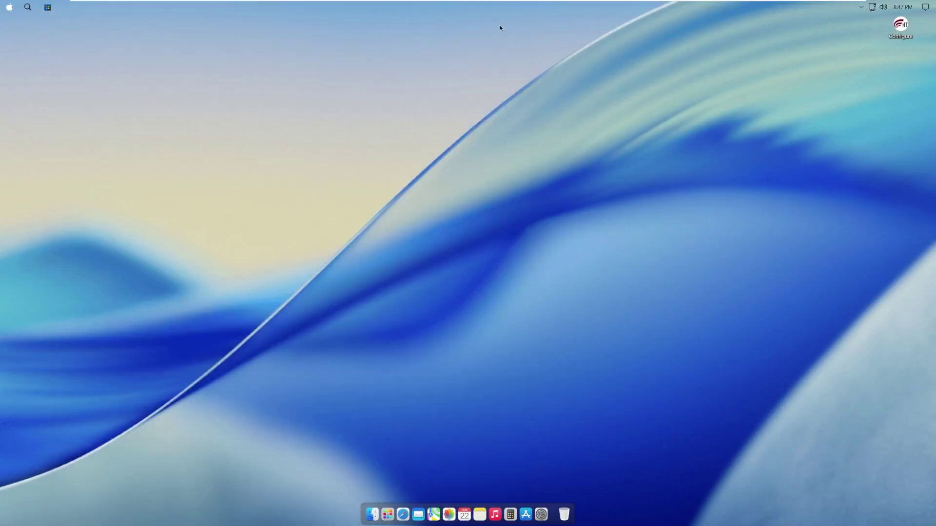
Step: Open and dismiss the start menu, then bring up This PC in File Explorer
{"action": "left_click", "coordinate": [391, 515]}
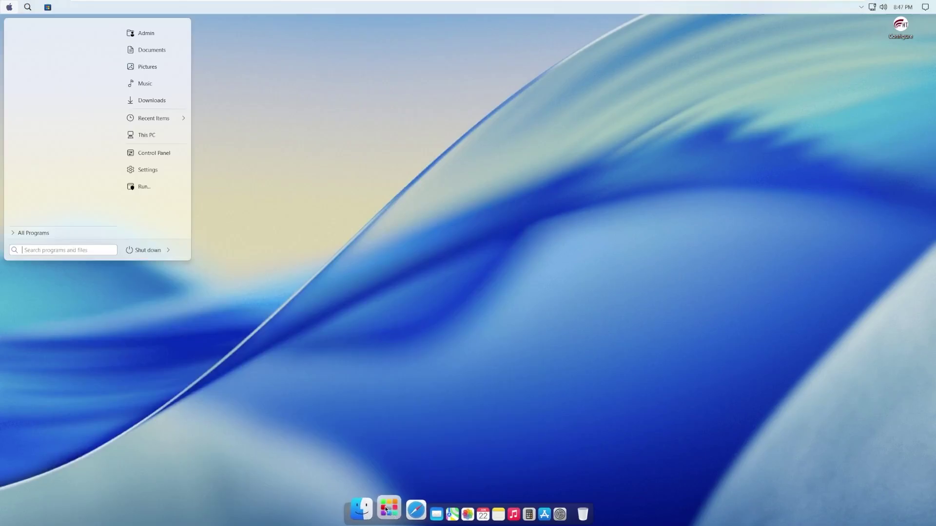
{"action": "left_click", "coordinate": [328, 179]}
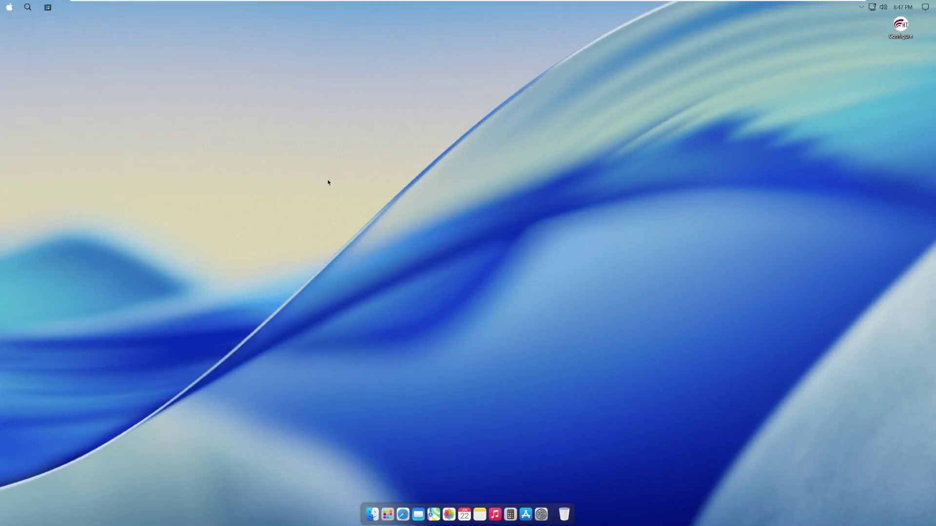
{"action": "left_click", "coordinate": [372, 511]}
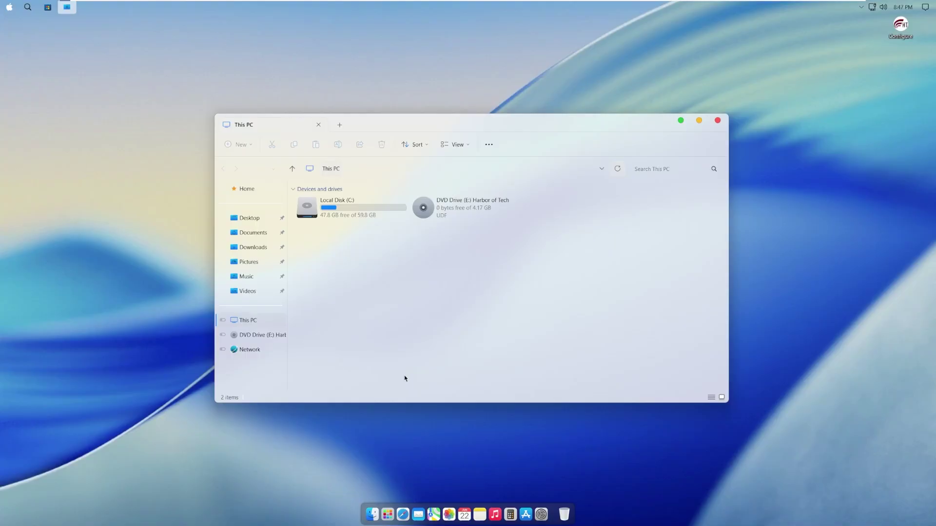
Step: Drag the This PC window toward the lower left and close the briefly launched Chrome window
{"action": "left_click_drag", "start_coordinate": [453, 126], "coordinate": [522, 78]}
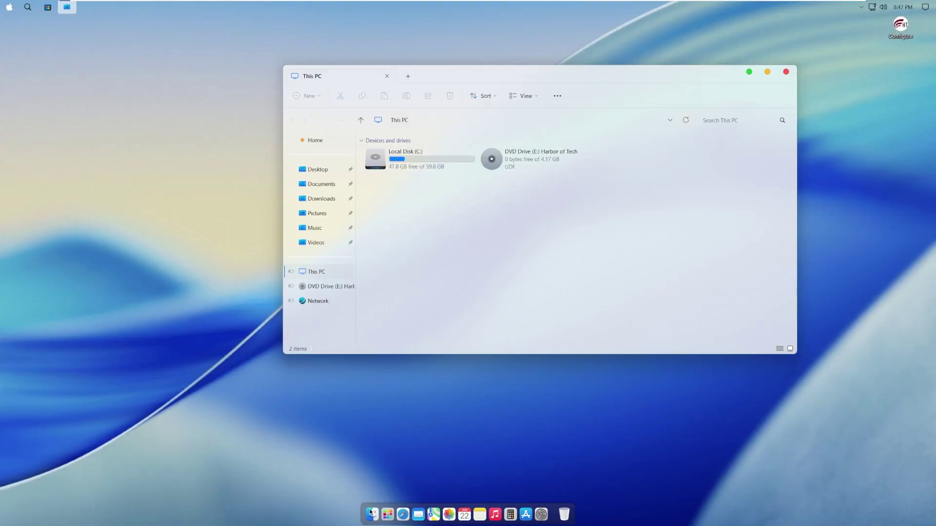
{"action": "left_click", "coordinate": [402, 514]}
{"action": "left_click", "coordinate": [551, 160]}
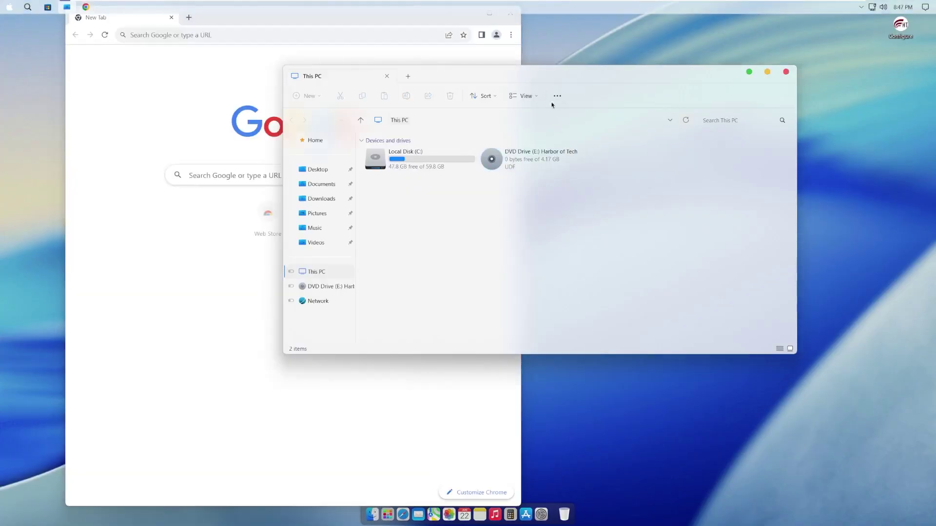
{"action": "left_click_drag", "start_coordinate": [477, 78], "coordinate": [268, 93]}
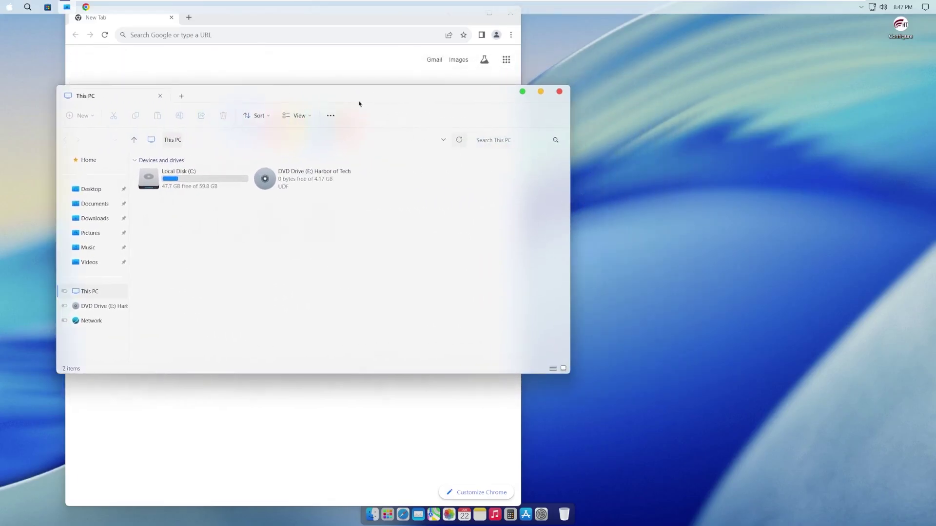
{"action": "left_click_drag", "start_coordinate": [359, 101], "coordinate": [354, 137]}
{"action": "left_click", "coordinate": [510, 13]}
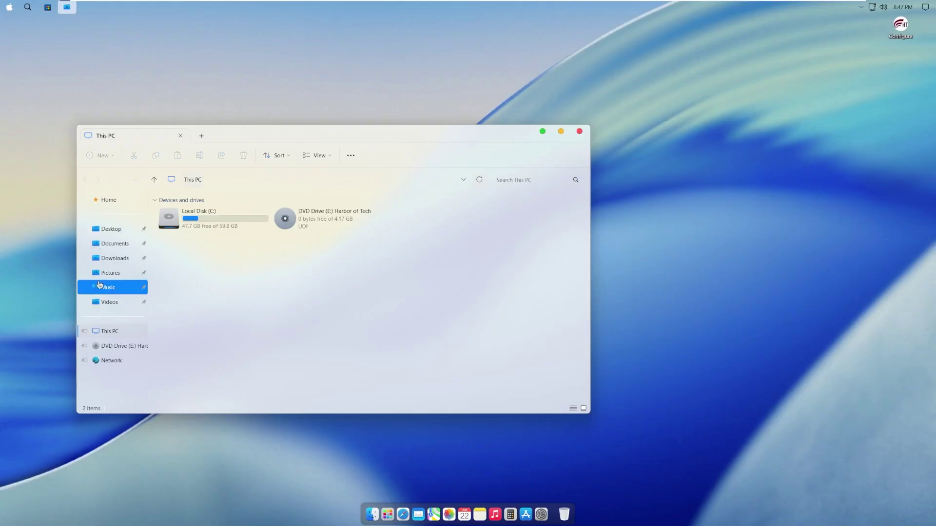
{"action": "right_click", "coordinate": [204, 211]}
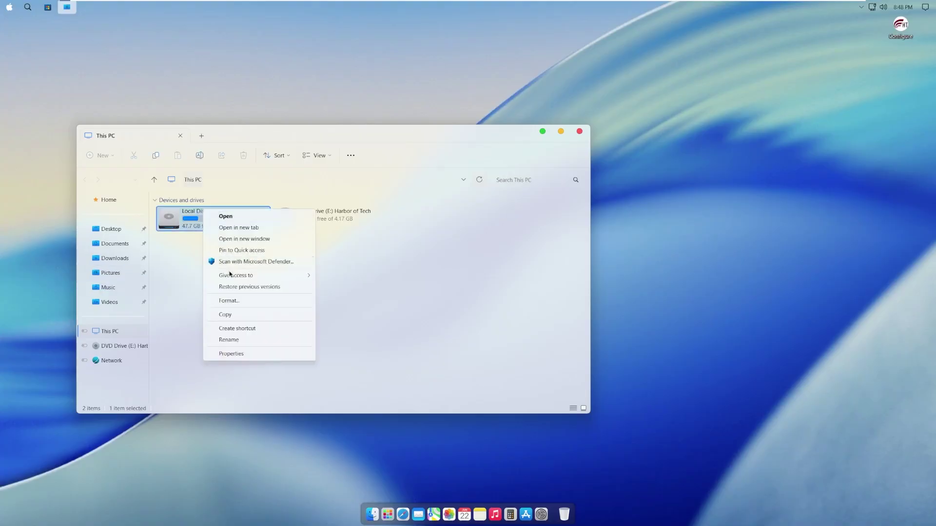
{"action": "left_click", "coordinate": [236, 366]}
{"action": "right_click", "coordinate": [211, 230]}
{"action": "left_click", "coordinate": [245, 375]}
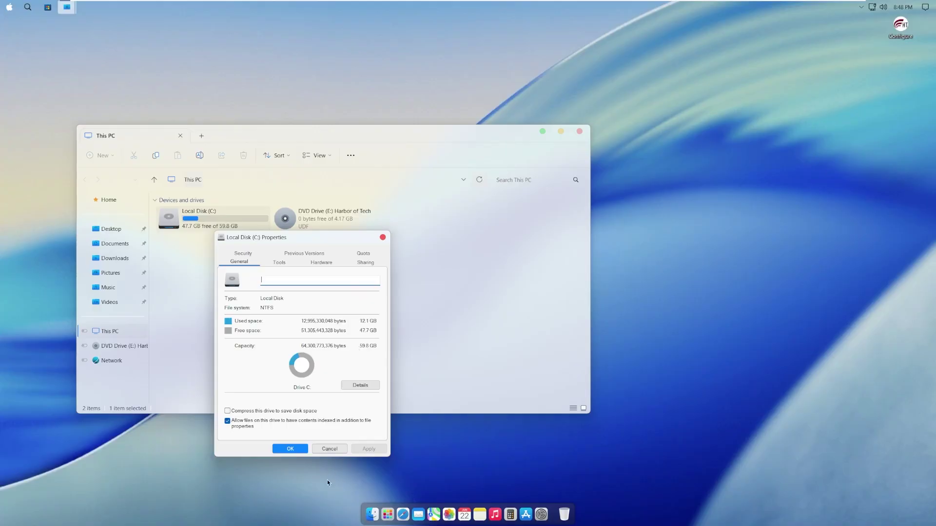
{"action": "left_click", "coordinate": [293, 449]}
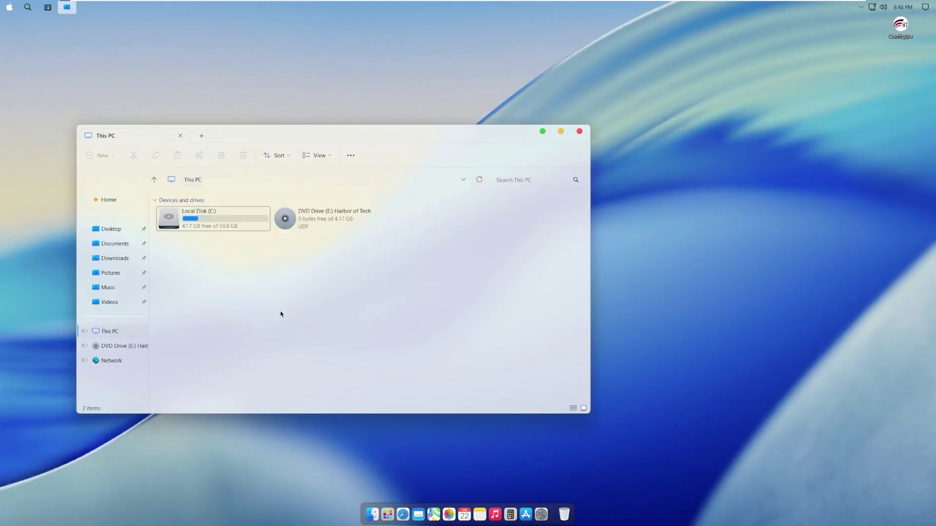
Step: Nudge the This PC window right and maximize it to fill the screen
{"action": "left_click_drag", "start_coordinate": [493, 135], "coordinate": [547, 130]}
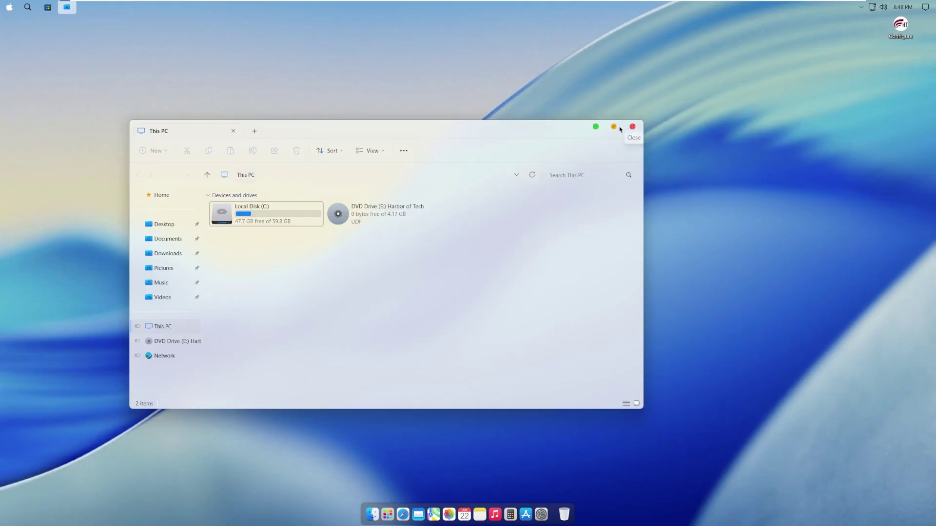
{"action": "mouse_move", "coordinate": [615, 129]}
{"action": "left_click", "coordinate": [613, 128]}
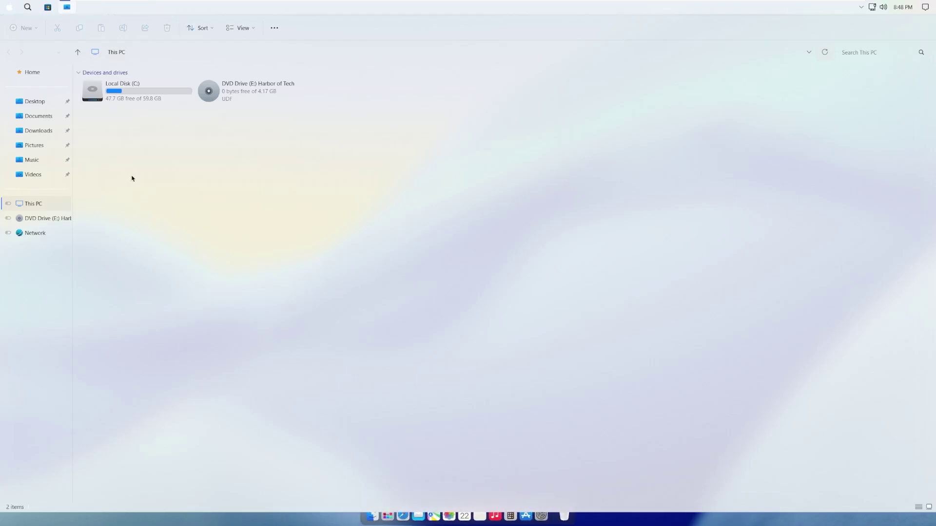
Step: Close File Explorer via its top-bar window options, then bring up the start menu
{"action": "right_click", "coordinate": [66, 9]}
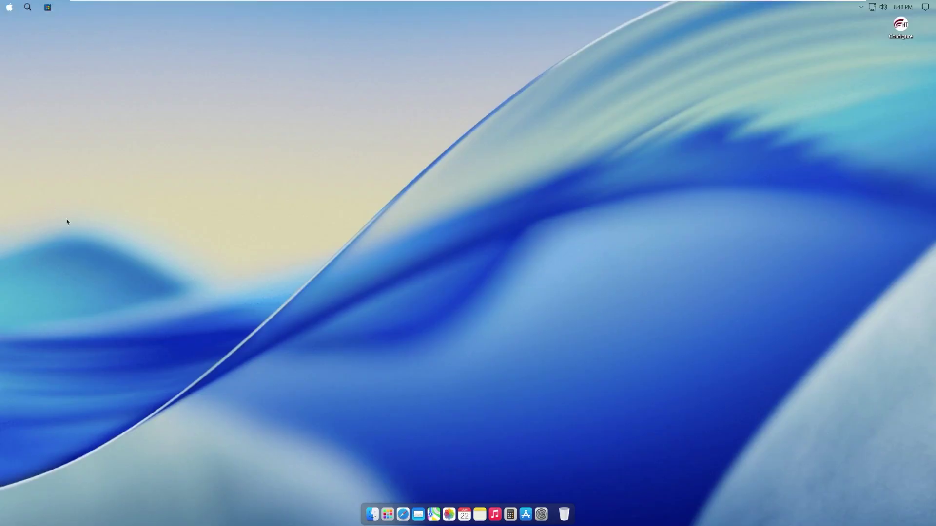
{"action": "left_click", "coordinate": [372, 514]}
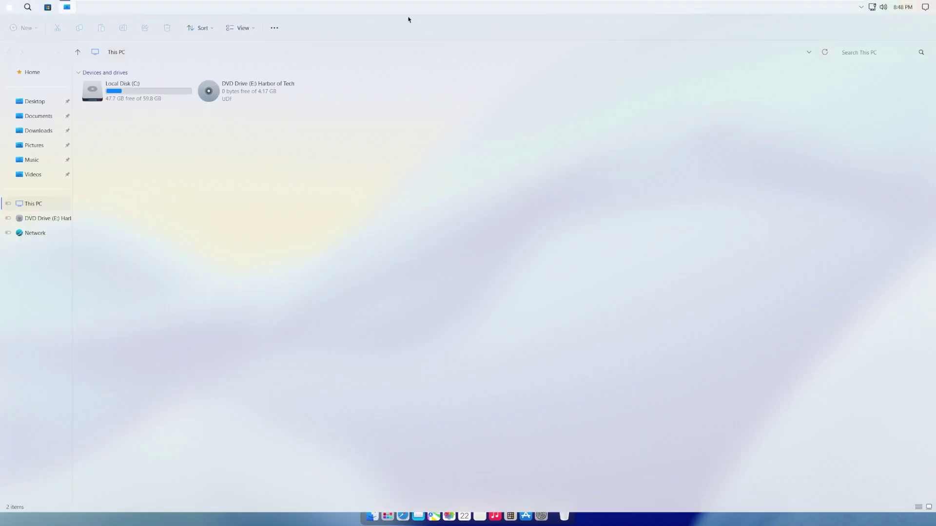
{"action": "right_click", "coordinate": [70, 8]}
{"action": "left_click", "coordinate": [74, 203]}
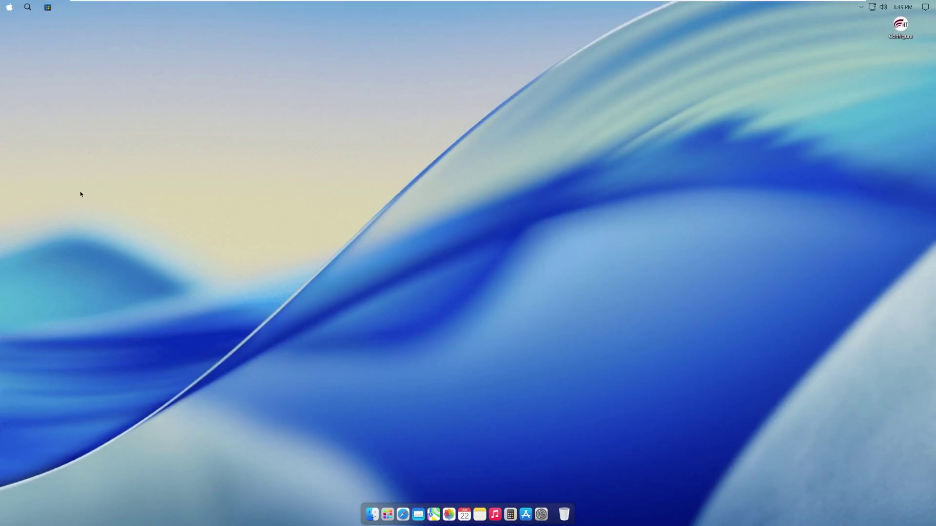
{"action": "key", "text": "super"}
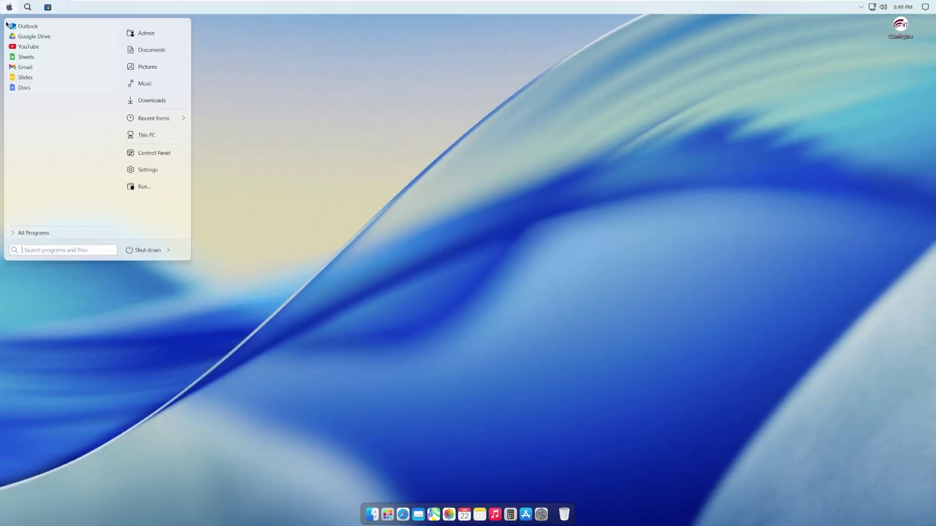
{"action": "left_click", "coordinate": [151, 176]}
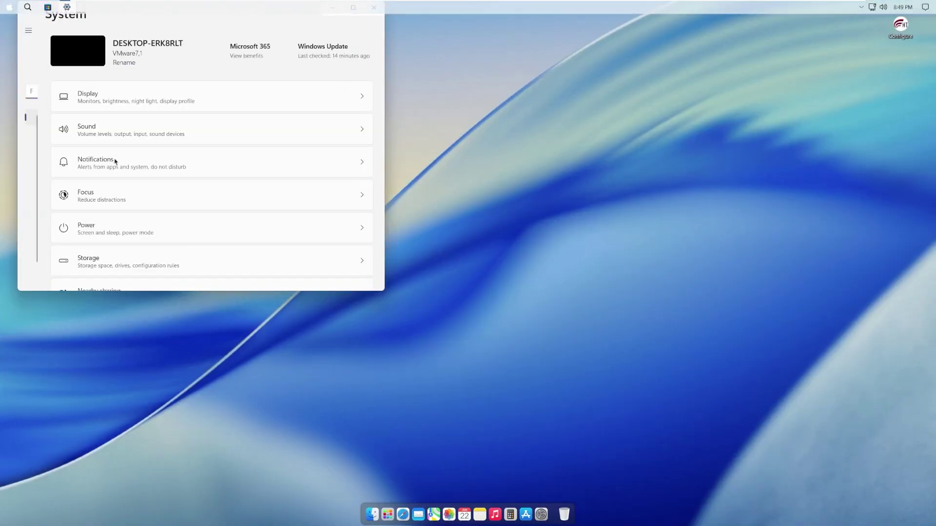
{"action": "left_click", "coordinate": [238, 146]}
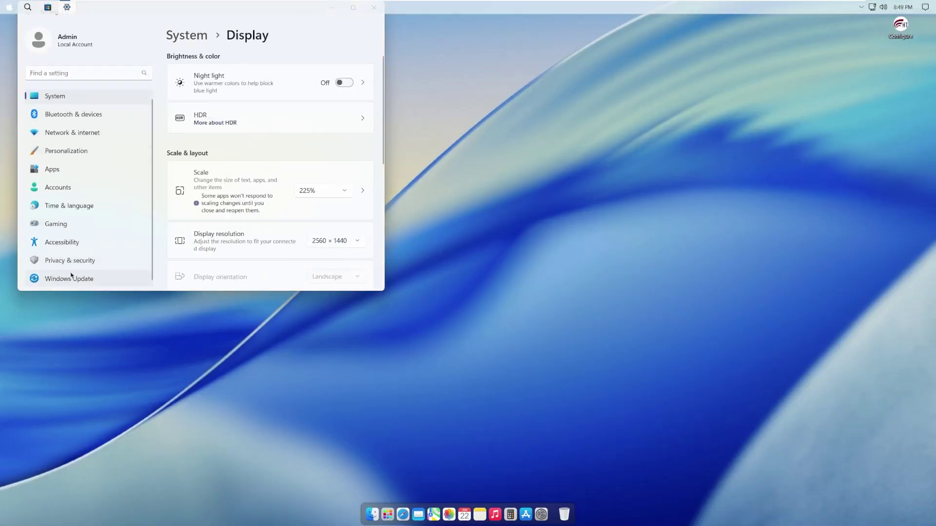
{"action": "left_click", "coordinate": [81, 100]}
{"action": "scroll", "coordinate": [249, 224], "scroll_direction": "down", "scroll_amount": 10}
{"action": "left_click", "coordinate": [247, 263]}
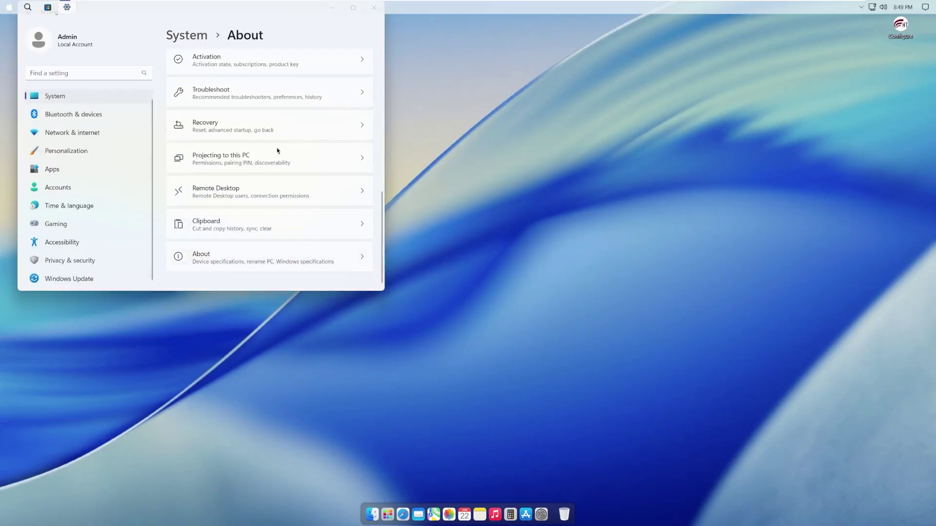
{"action": "scroll", "coordinate": [215, 234], "scroll_direction": "down", "scroll_amount": 5}
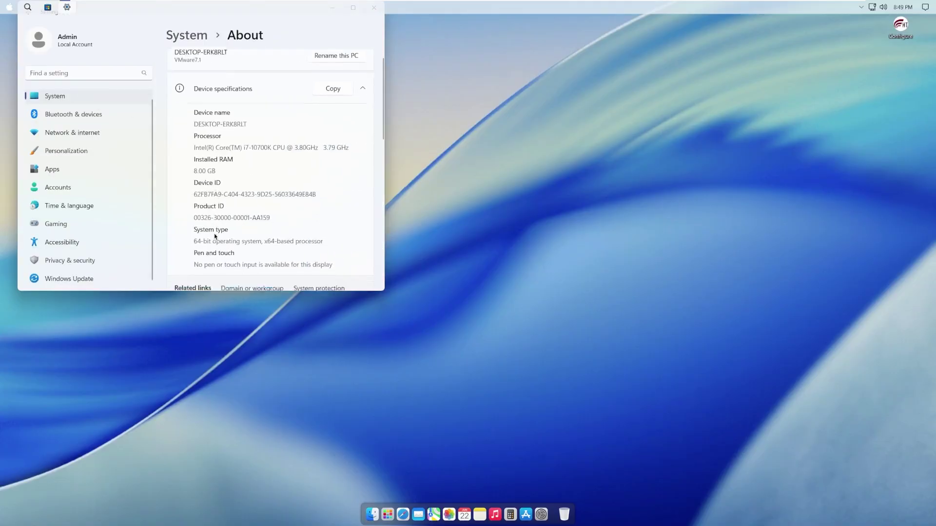
{"action": "left_click_drag", "start_coordinate": [197, 191], "coordinate": [215, 191]}
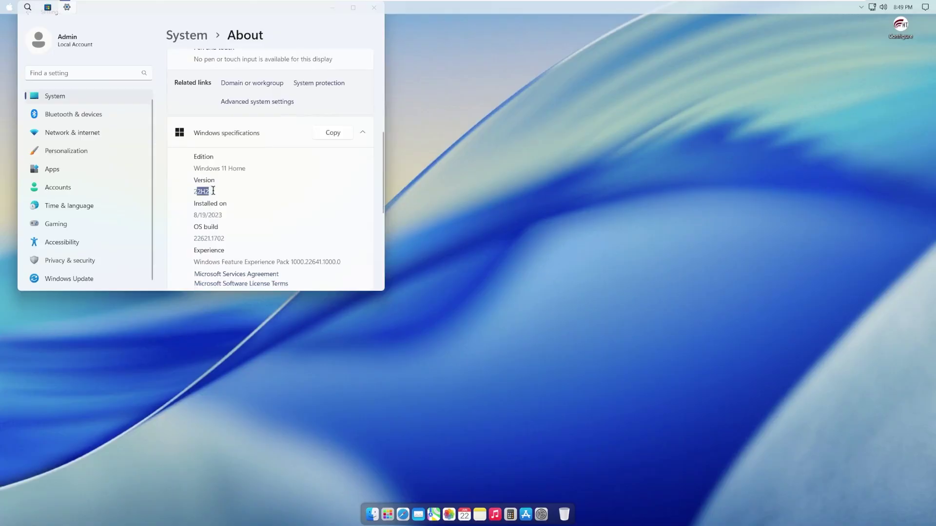
{"action": "left_click", "coordinate": [217, 192]}
{"action": "left_click_drag", "start_coordinate": [194, 168], "coordinate": [247, 168]}
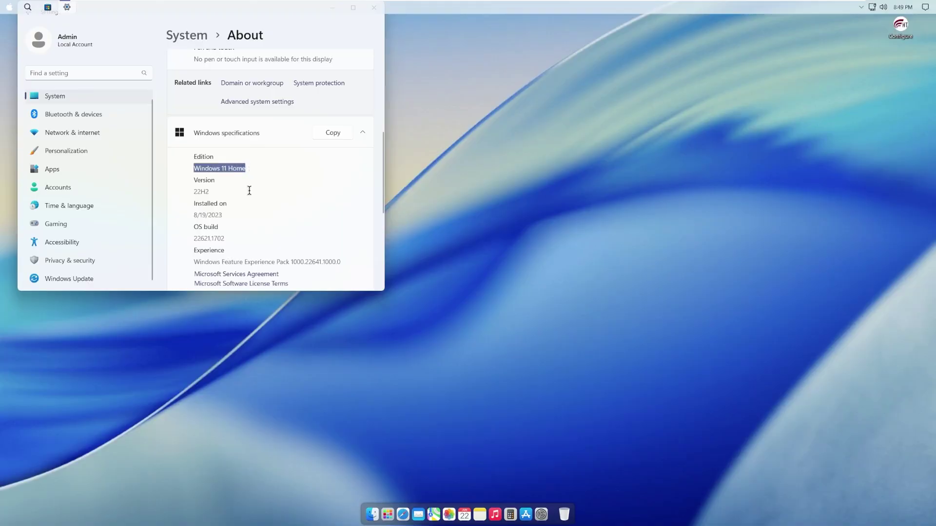
{"action": "left_click_drag", "start_coordinate": [195, 191], "coordinate": [234, 223]}
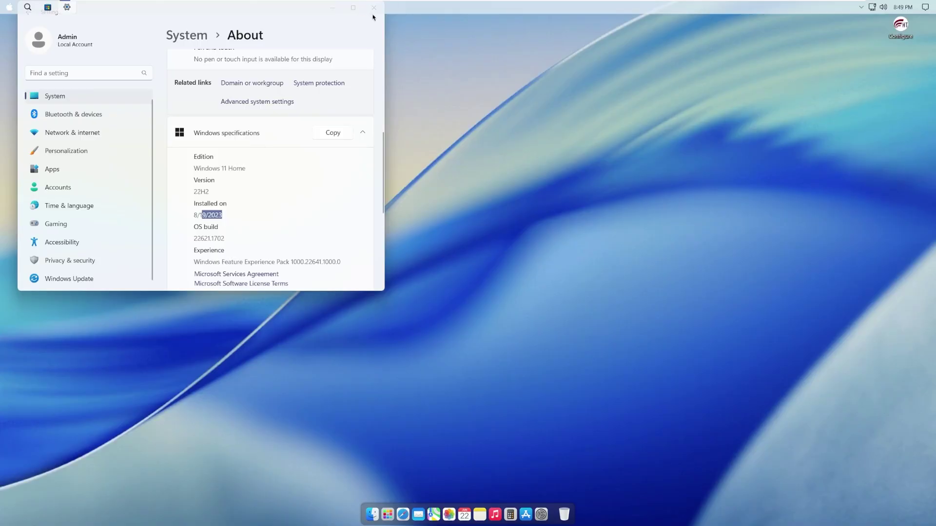
{"action": "scroll", "coordinate": [273, 171], "scroll_direction": "down", "scroll_amount": 2}
{"action": "scroll", "coordinate": [302, 122], "scroll_direction": "up", "scroll_amount": 2}
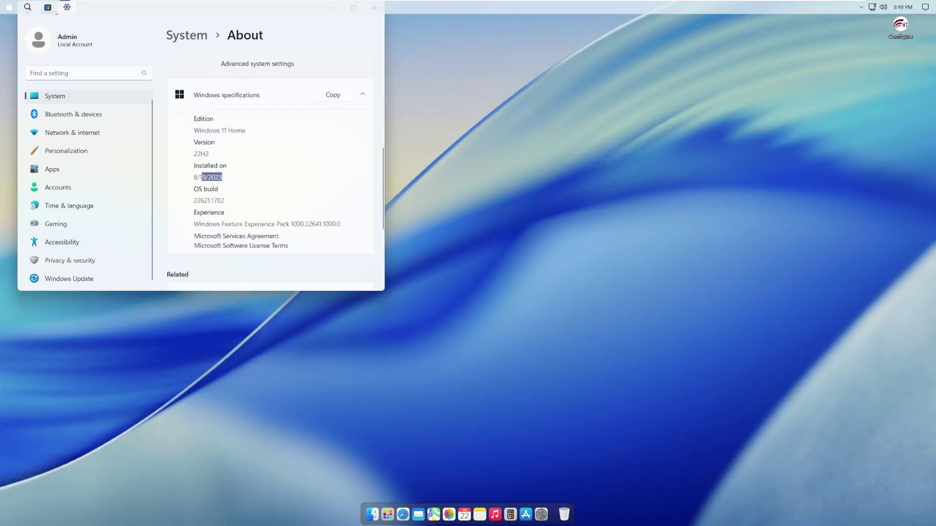
{"action": "left_click", "coordinate": [374, 16]}
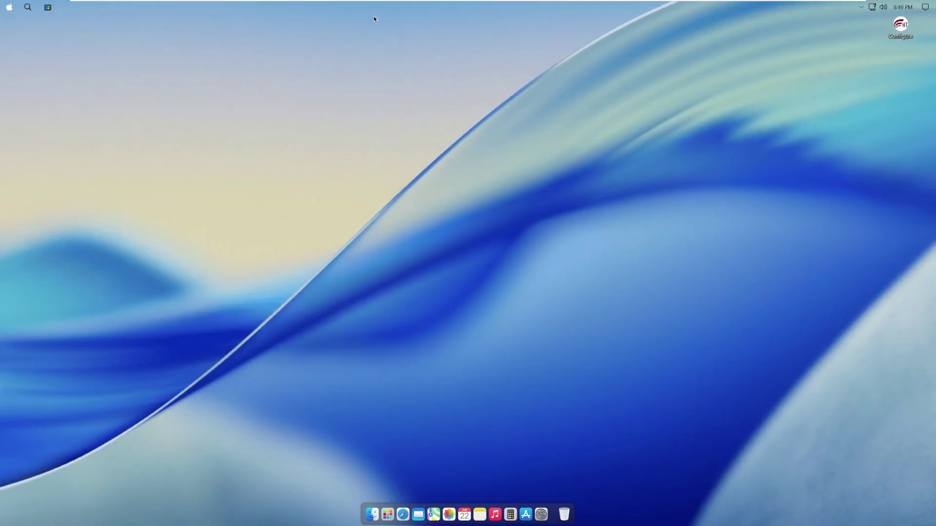
{"action": "double_click", "coordinate": [908, 37]}
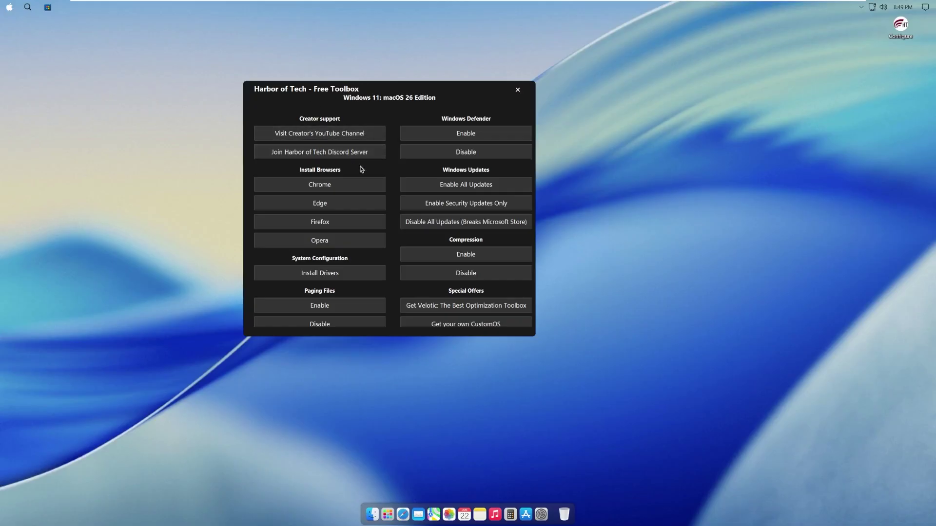
{"action": "left_click", "coordinate": [519, 91]}
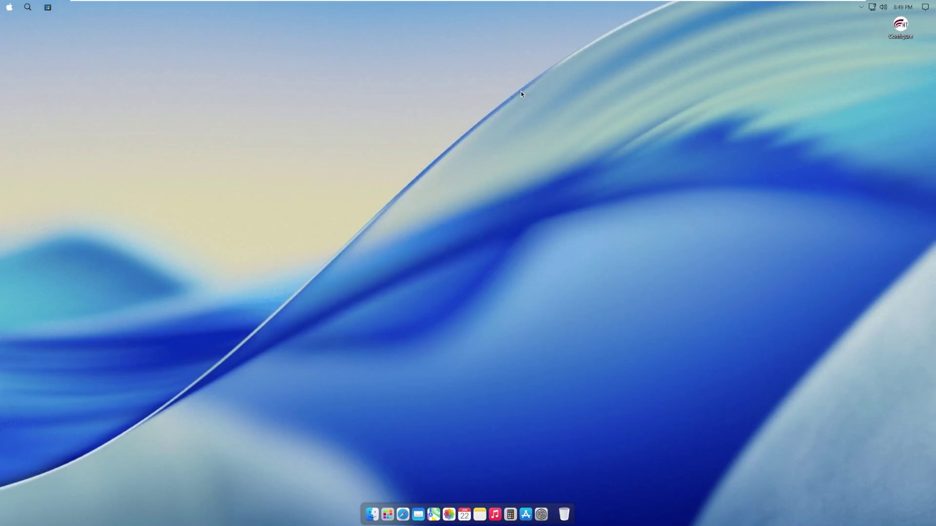
{"action": "right_click", "coordinate": [83, 8]}
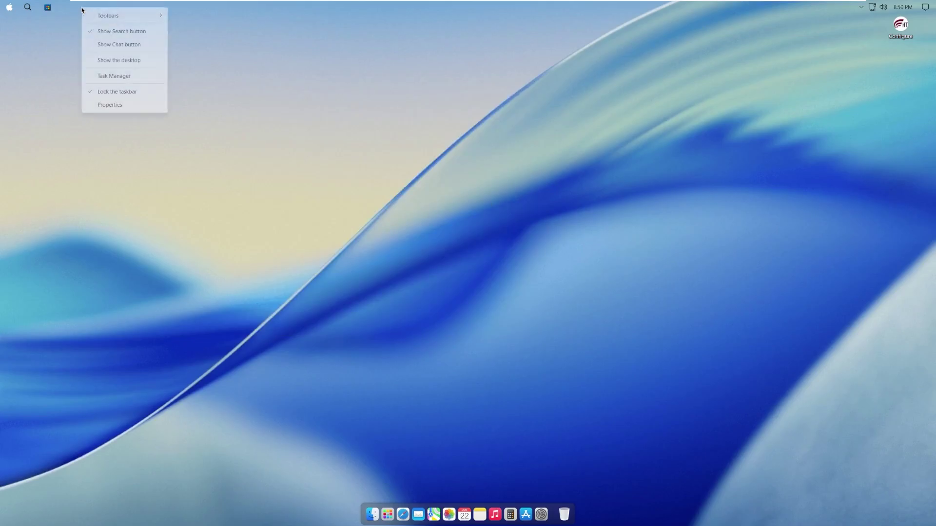
{"action": "left_click", "coordinate": [126, 77]}
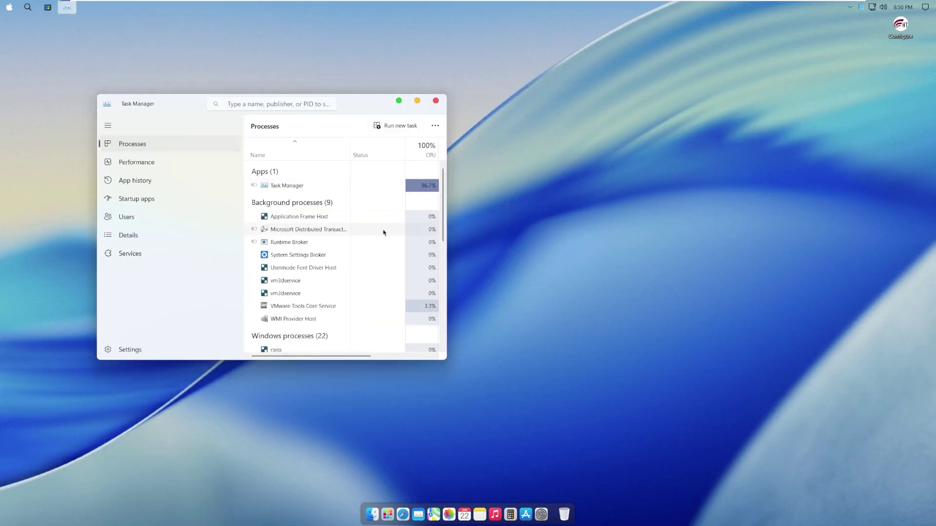
{"action": "left_click", "coordinate": [146, 162]}
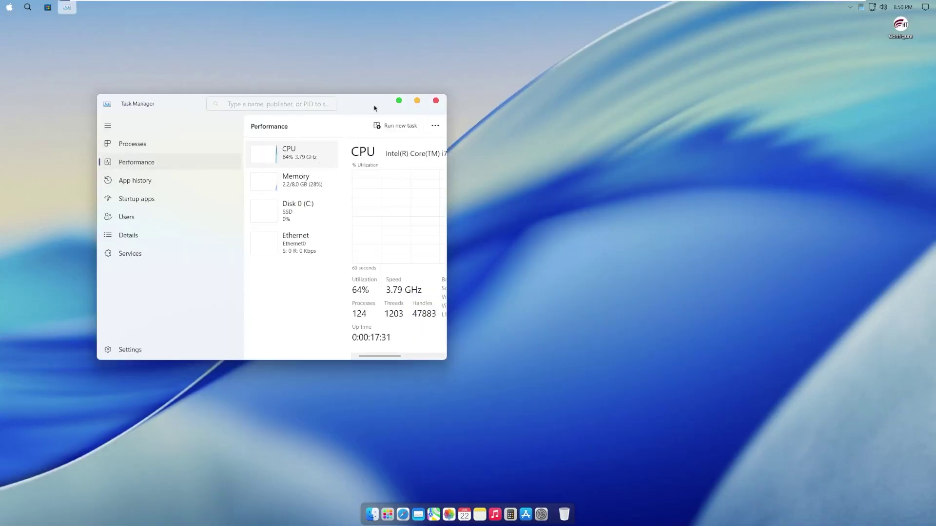
{"action": "left_click_drag", "start_coordinate": [447, 119], "coordinate": [656, 135]}
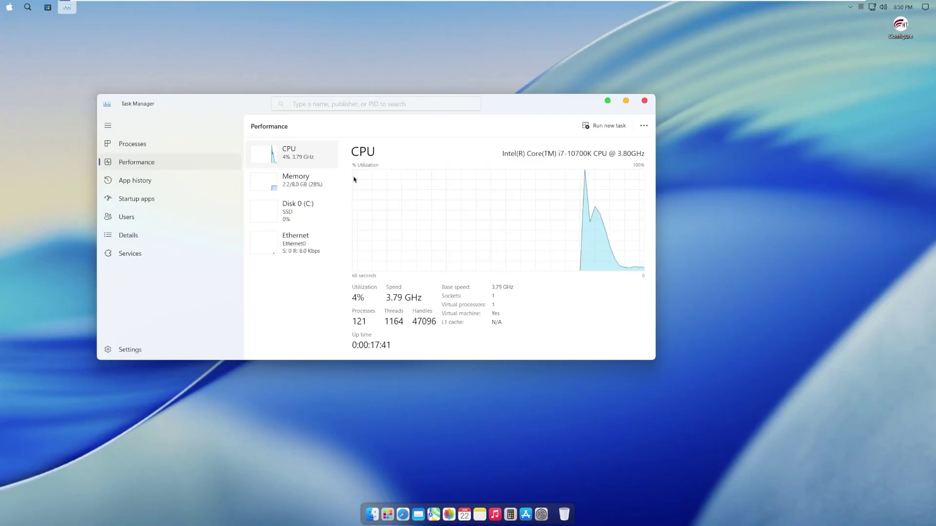
{"action": "left_click", "coordinate": [295, 179]}
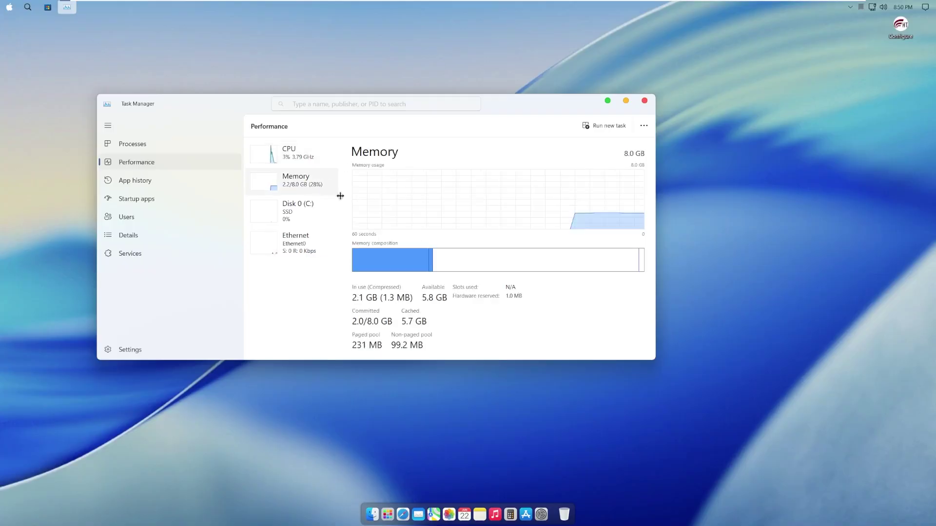
{"action": "left_click", "coordinate": [643, 101]}
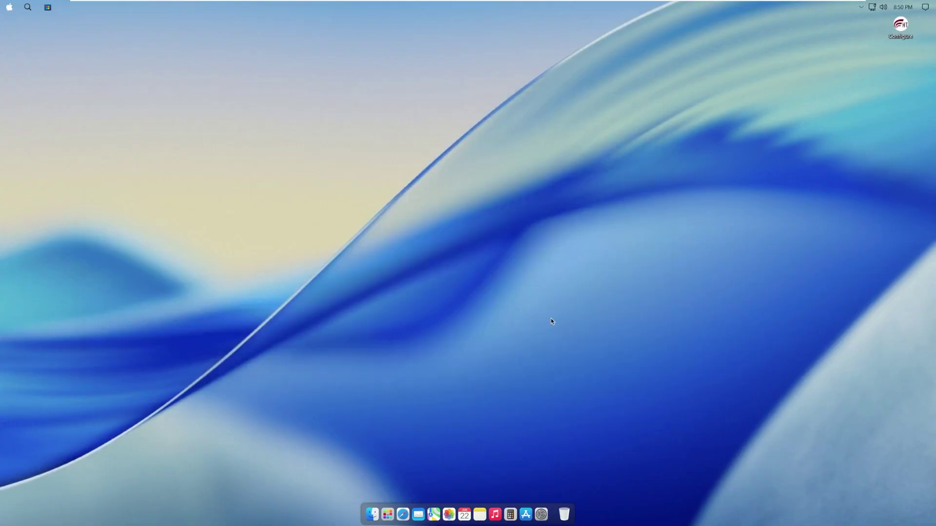
{"action": "right_click", "coordinate": [302, 8]}
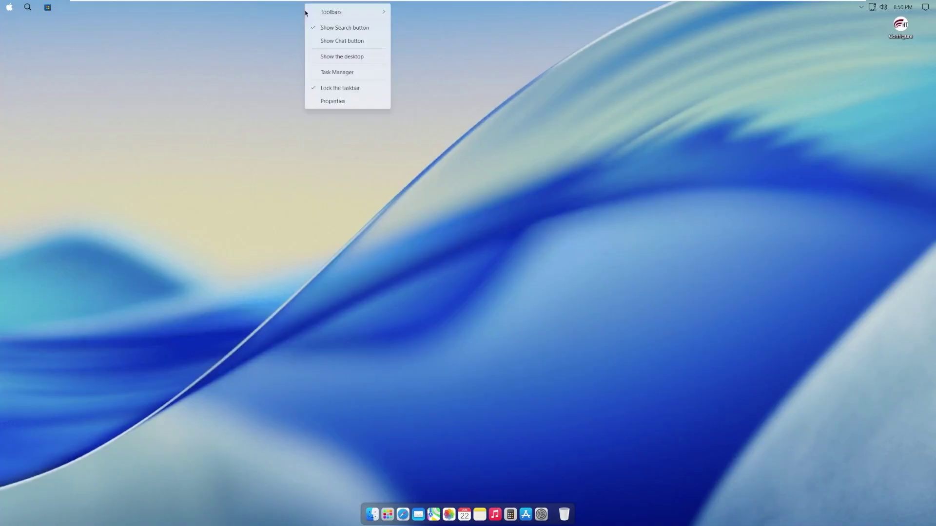
{"action": "left_click", "coordinate": [333, 73]}
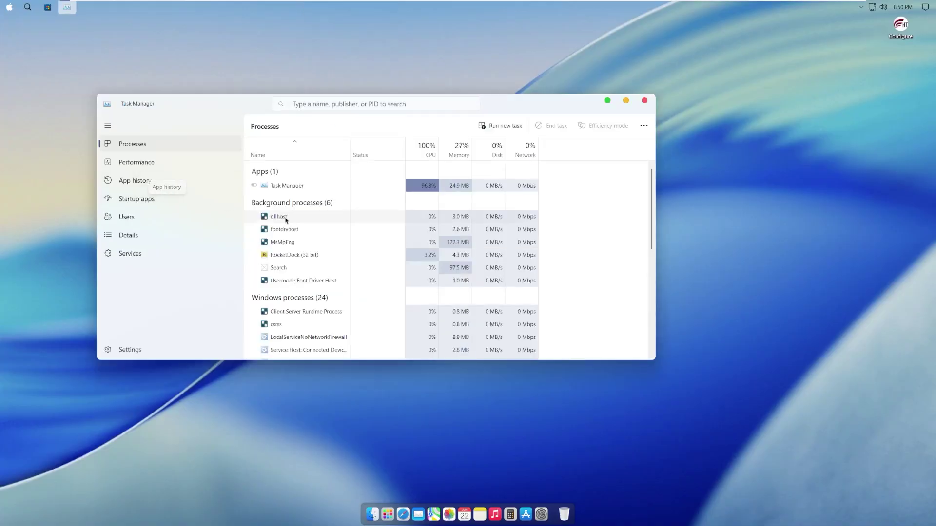
{"action": "left_click", "coordinate": [9, 6]}
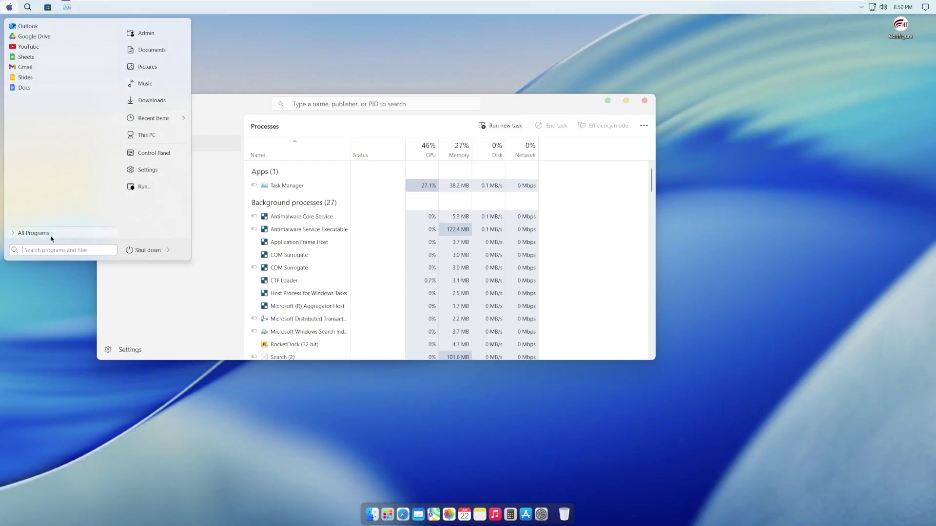
{"action": "left_click", "coordinate": [51, 238]}
{"action": "left_click", "coordinate": [83, 130]}
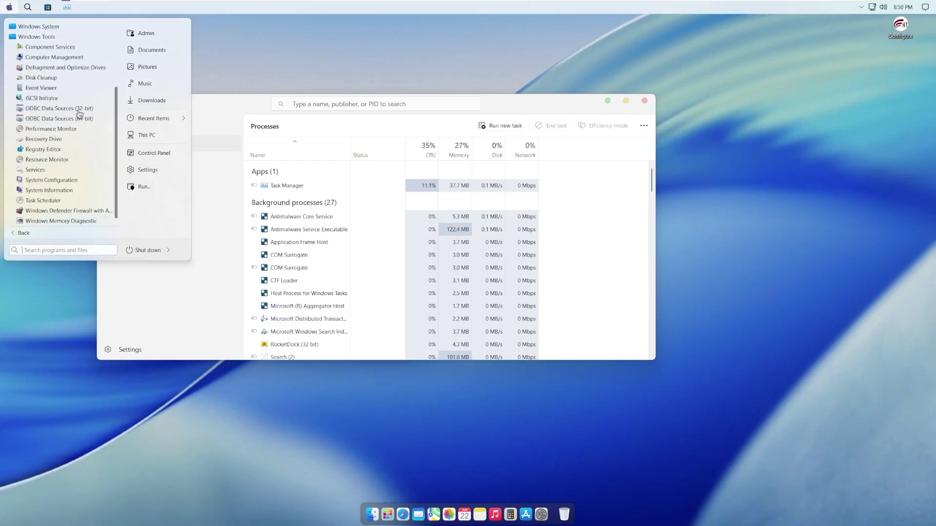
{"action": "scroll", "coordinate": [73, 116], "scroll_direction": "up", "scroll_amount": 3}
{"action": "left_click", "coordinate": [73, 35]}
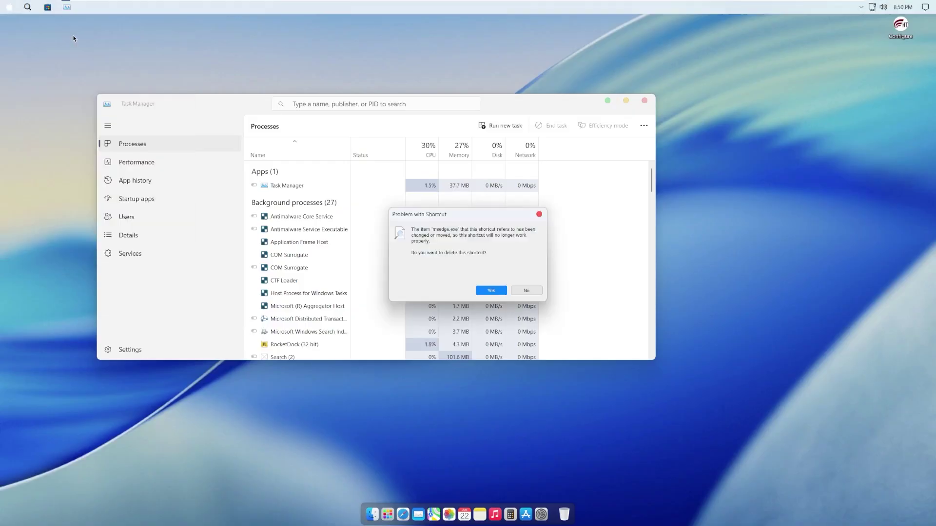
{"action": "left_click", "coordinate": [538, 214]}
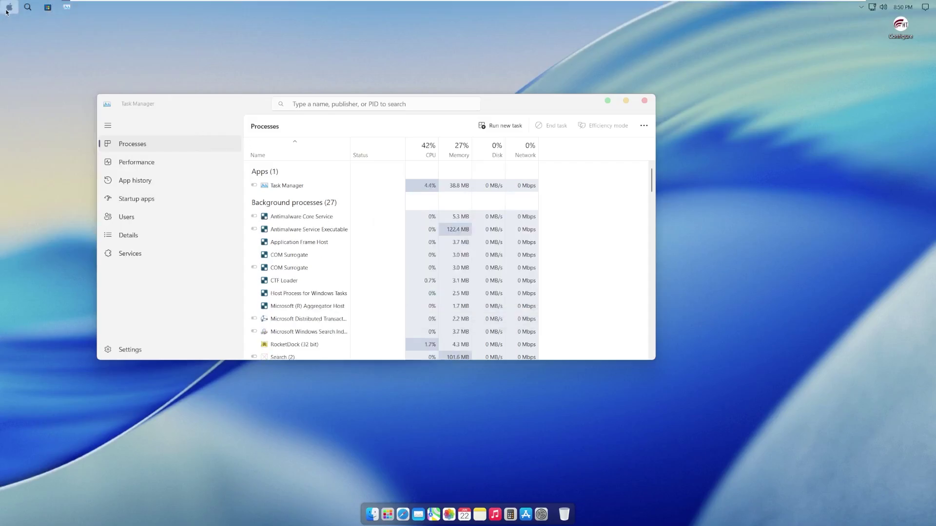
{"action": "left_click", "coordinate": [9, 7]}
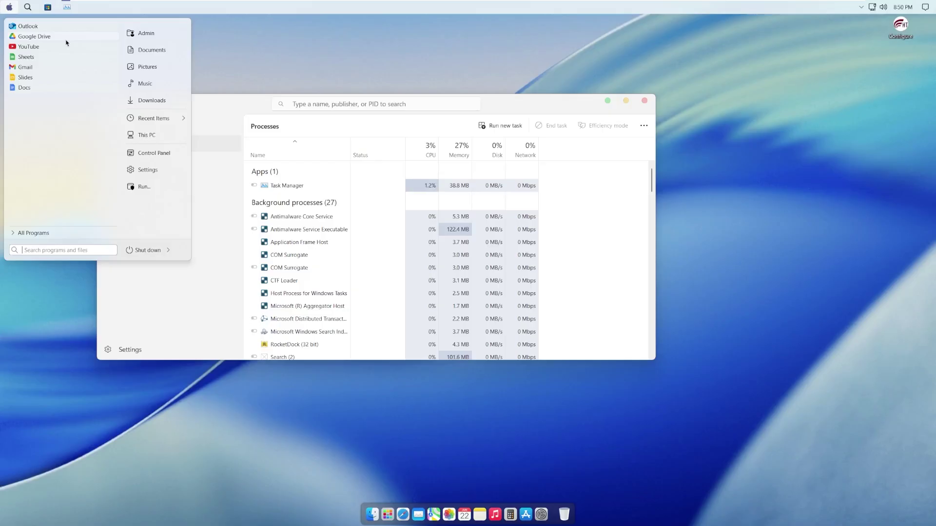
{"action": "left_click", "coordinate": [30, 232]}
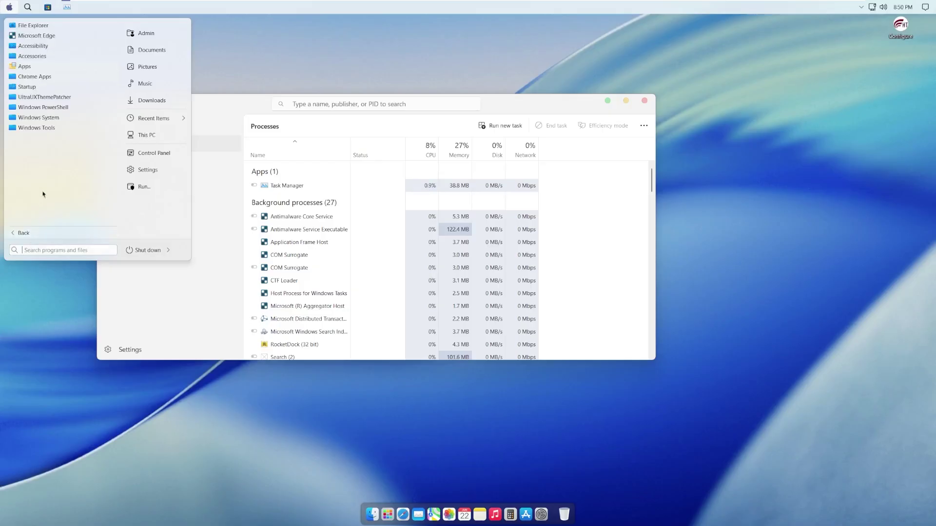
{"action": "left_click", "coordinate": [49, 47]}
{"action": "left_click", "coordinate": [39, 118]}
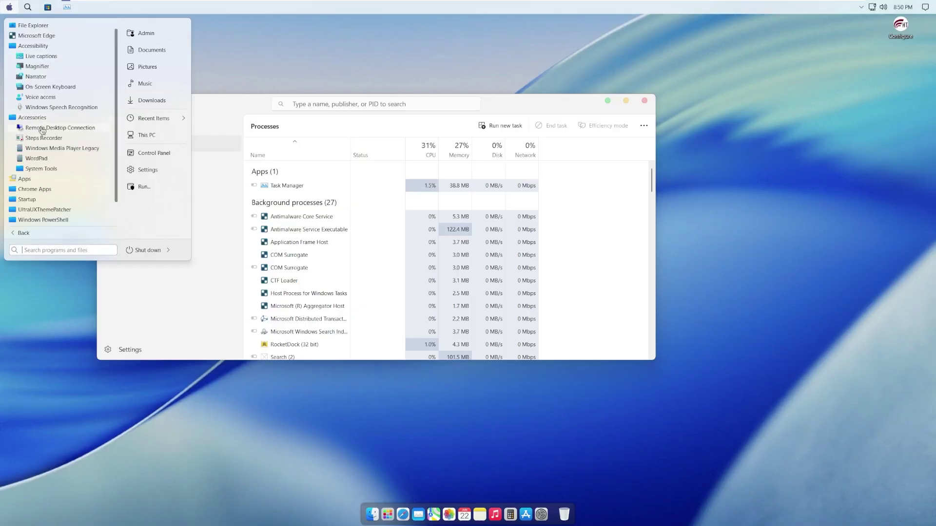
{"action": "scroll", "coordinate": [47, 146], "scroll_direction": "down", "scroll_amount": 2}
{"action": "left_click", "coordinate": [52, 178]}
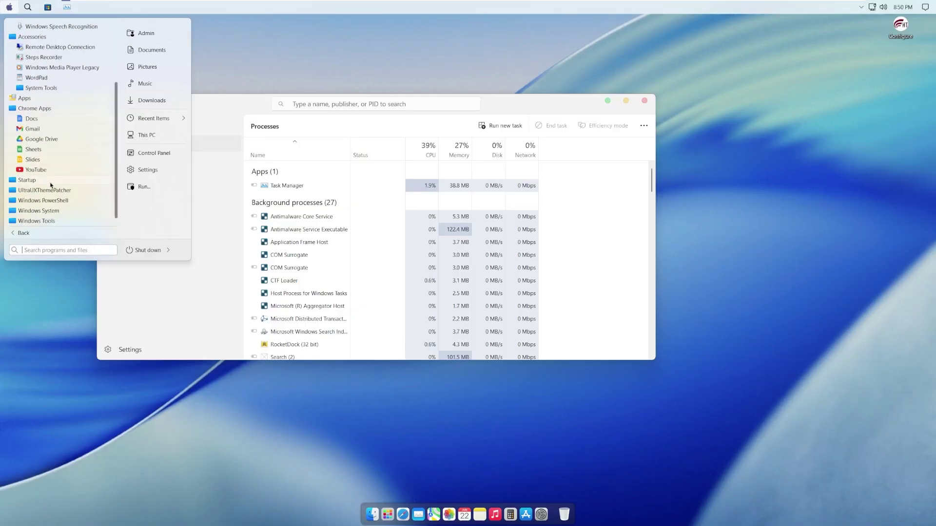
{"action": "left_click", "coordinate": [51, 181]}
{"action": "scroll", "coordinate": [54, 188], "scroll_direction": "down", "scroll_amount": 1}
{"action": "left_click", "coordinate": [53, 191]}
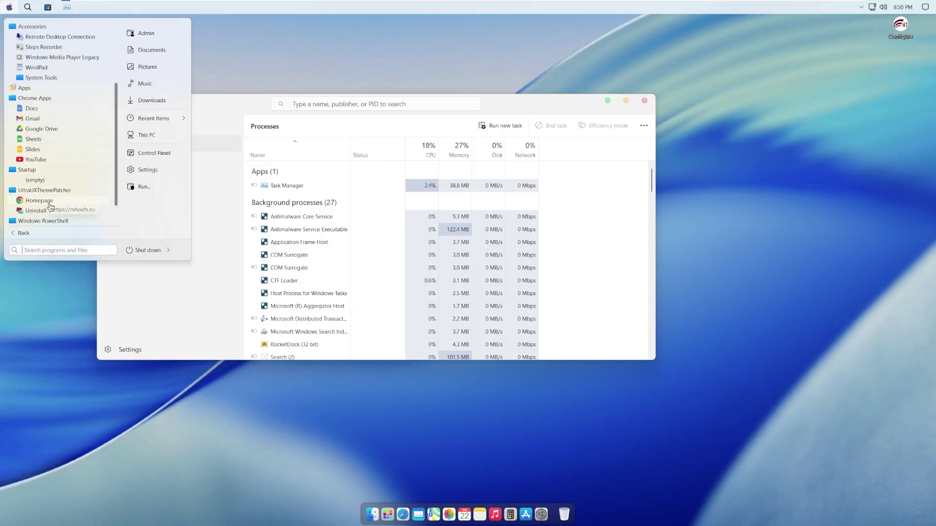
{"action": "scroll", "coordinate": [50, 206], "scroll_direction": "down", "scroll_amount": 2}
{"action": "left_click", "coordinate": [54, 212]}
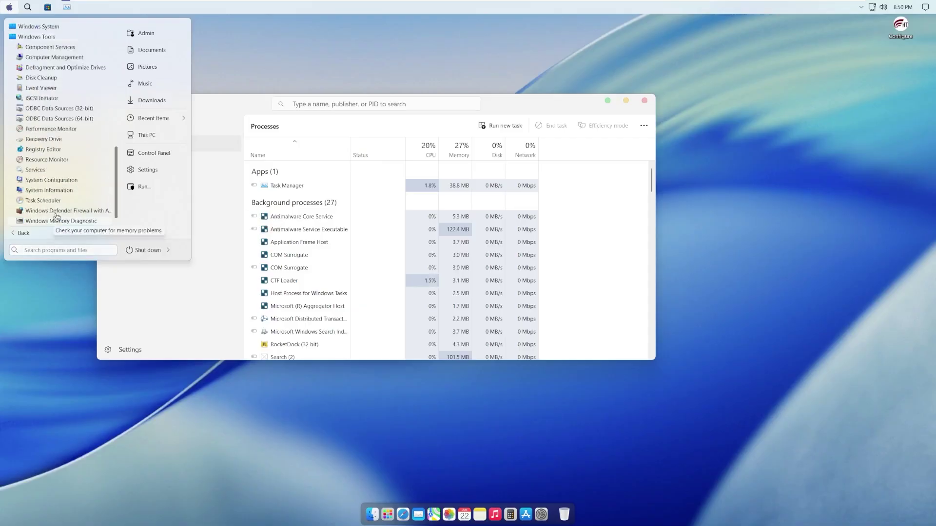
{"action": "left_click", "coordinate": [644, 100]}
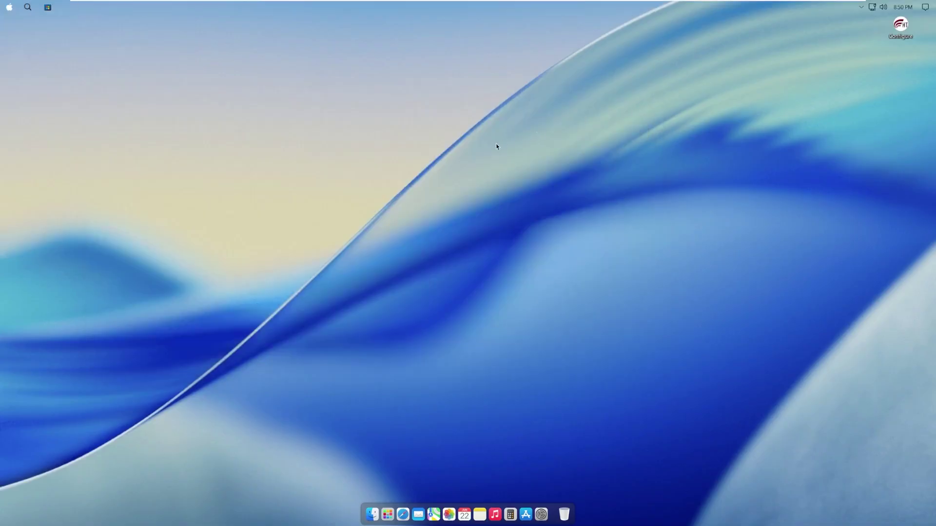